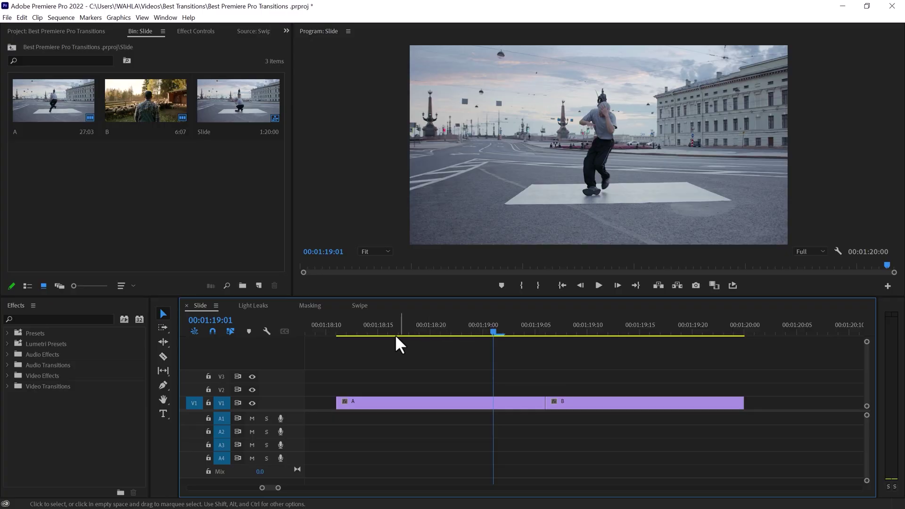
Create a new adjustment layer and place it on V2 over the cut between A and B.
{"action": "left_click_drag", "start_coordinate": [396, 335], "coordinate": [475, 352]}
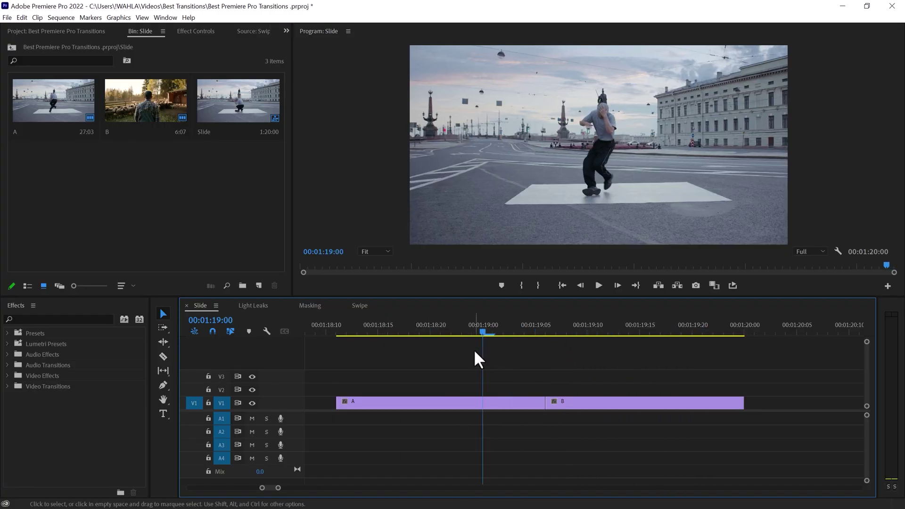
{"action": "left_click", "coordinate": [259, 285]}
{"action": "left_click", "coordinate": [299, 347]}
{"action": "left_click", "coordinate": [474, 296]}
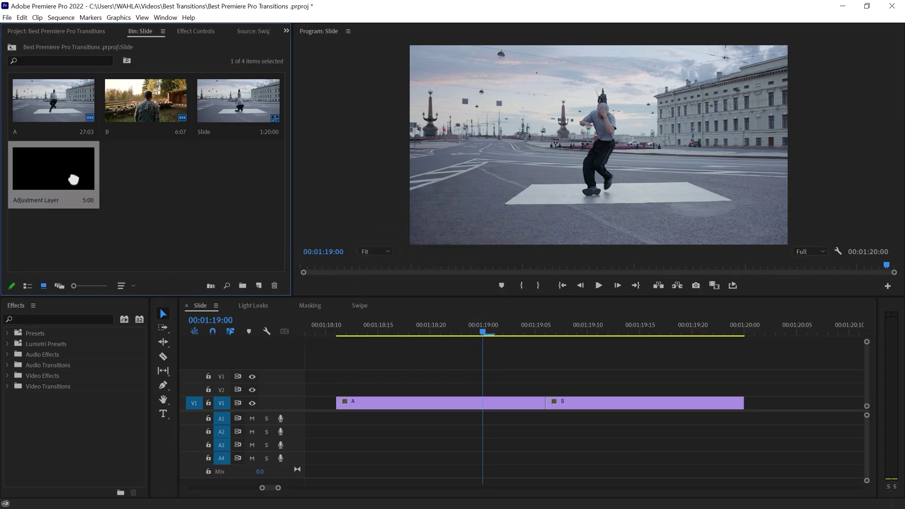
{"action": "left_click_drag", "start_coordinate": [73, 180], "coordinate": [410, 395]}
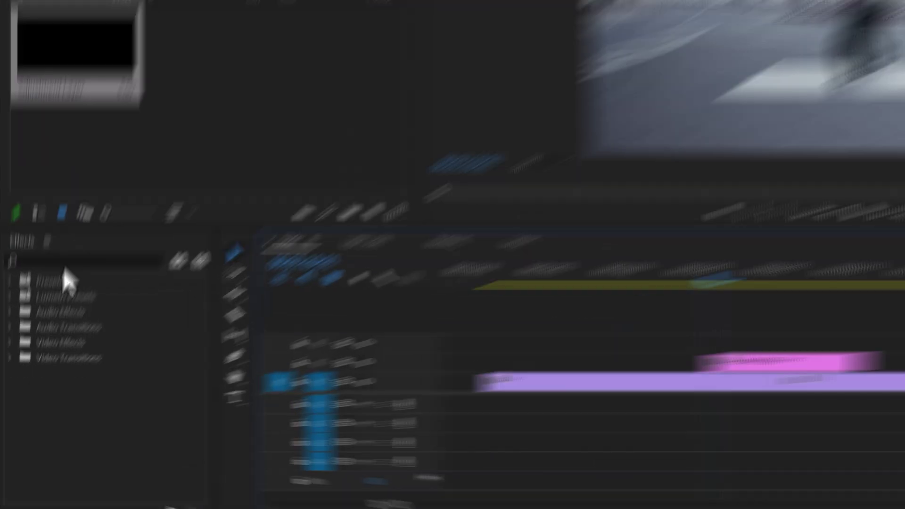
Search the effects for 'offset' and apply Offset to the adjustment layer.
{"action": "left_click", "coordinate": [50, 319]}
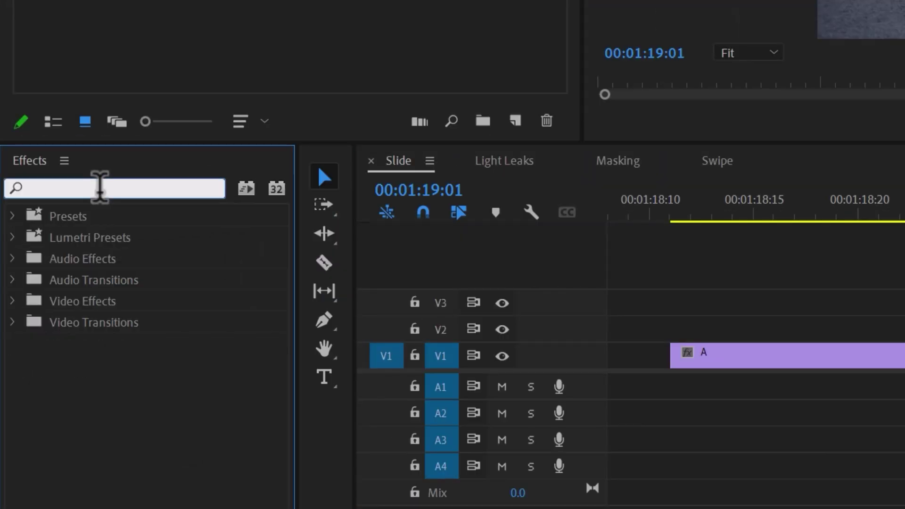
{"action": "type", "text": "offset"}
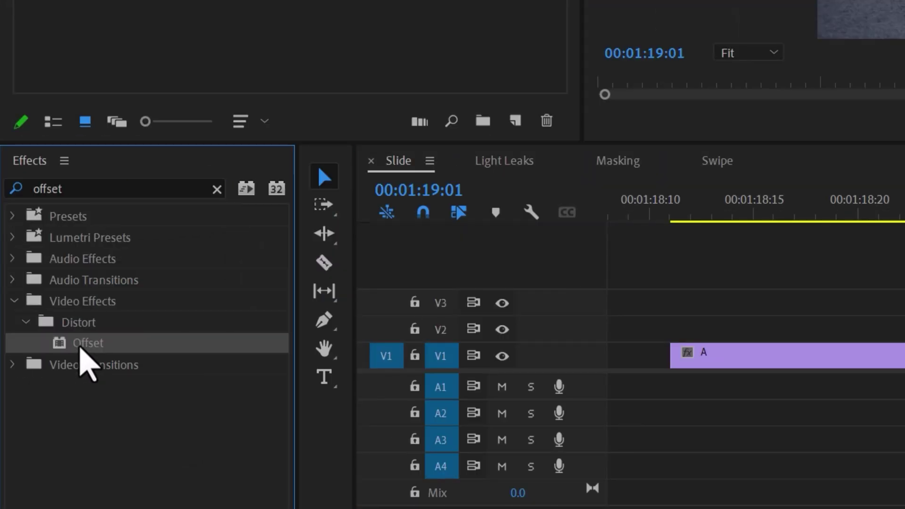
{"action": "left_click_drag", "start_coordinate": [81, 349], "coordinate": [465, 347]}
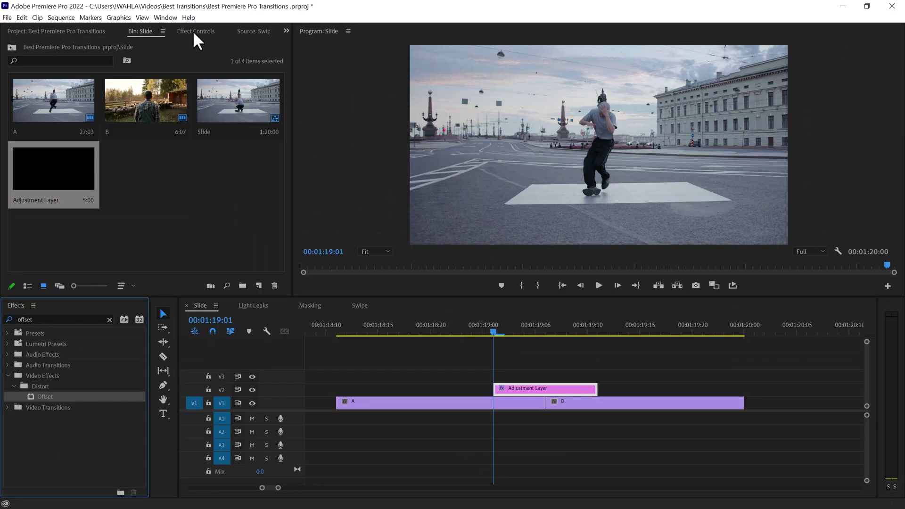
Keyframe Offset's Shift Center from the layer start to 6612 at its end, and show its speed graph.
{"action": "left_click", "coordinate": [195, 31]}
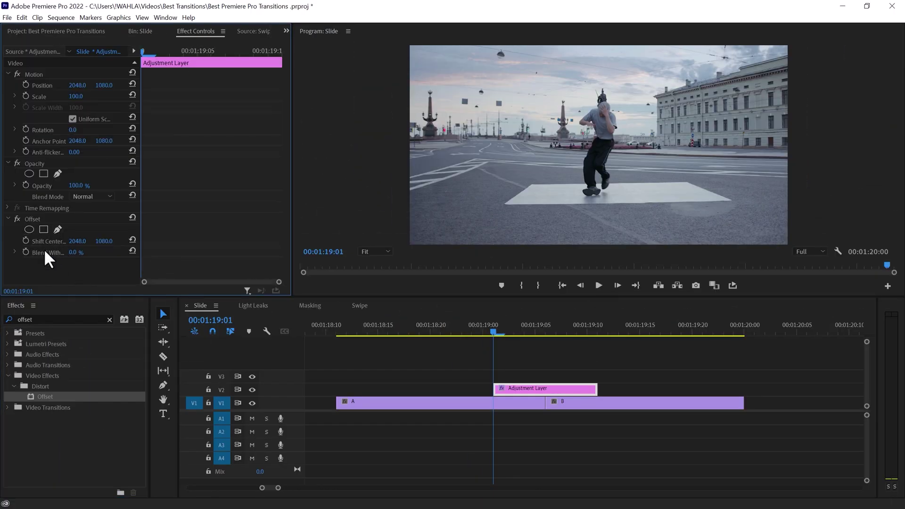
{"action": "left_click", "coordinate": [157, 52]}
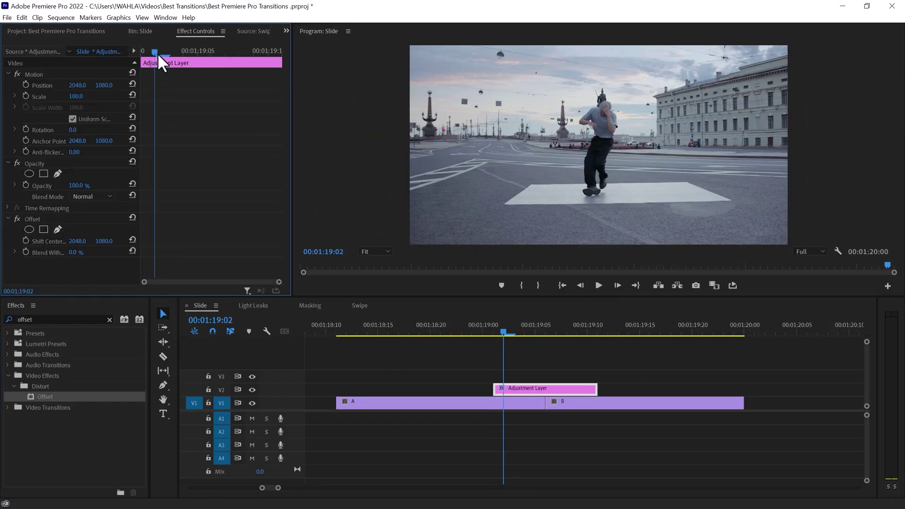
{"action": "left_click", "coordinate": [26, 241]}
{"action": "left_click_drag", "start_coordinate": [217, 52], "coordinate": [255, 60]}
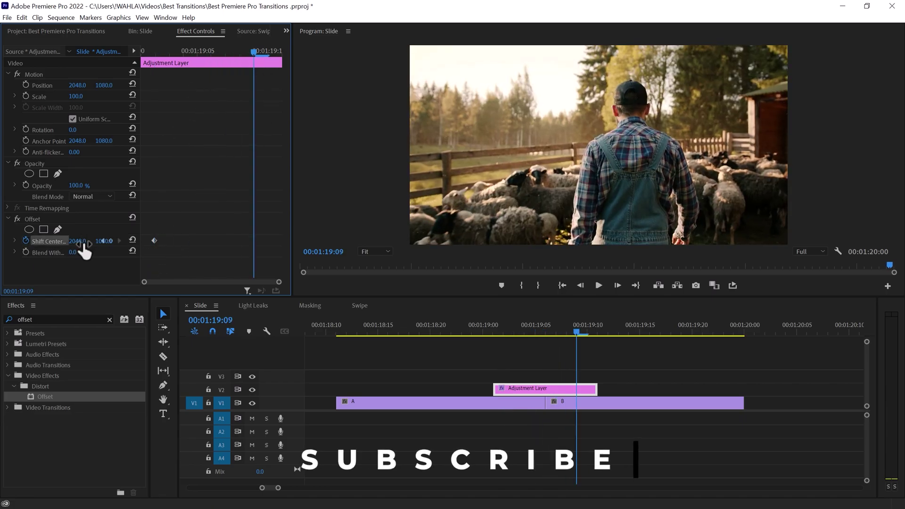
{"action": "left_click_drag", "start_coordinate": [77, 241], "coordinate": [307, 241]}
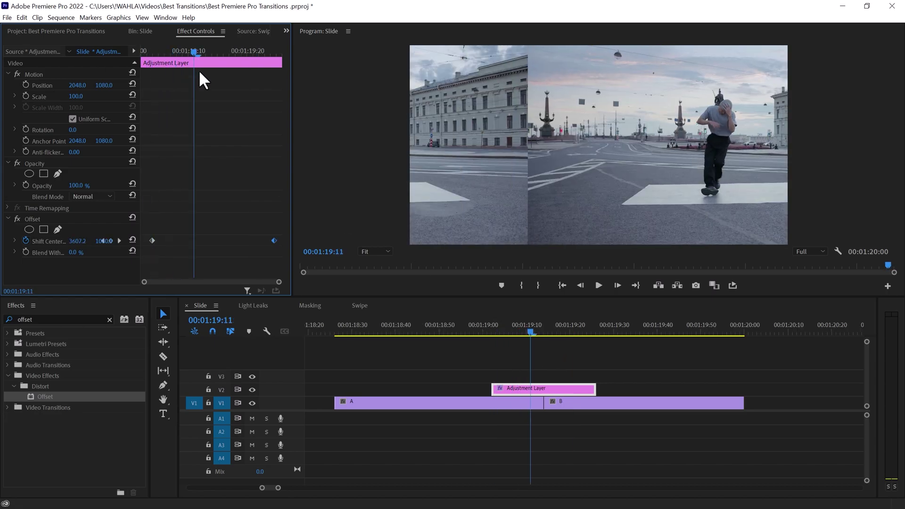
{"action": "left_click_drag", "start_coordinate": [199, 69], "coordinate": [208, 91]}
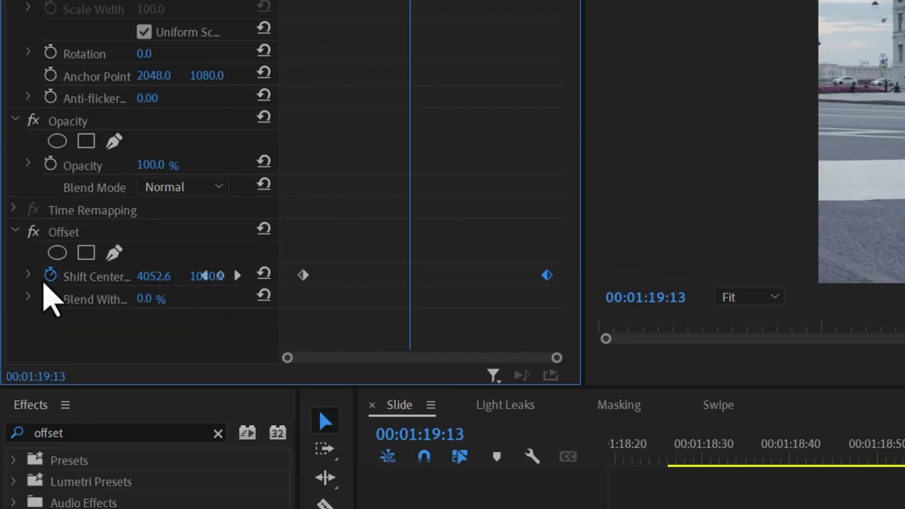
{"action": "left_click", "coordinate": [28, 276]}
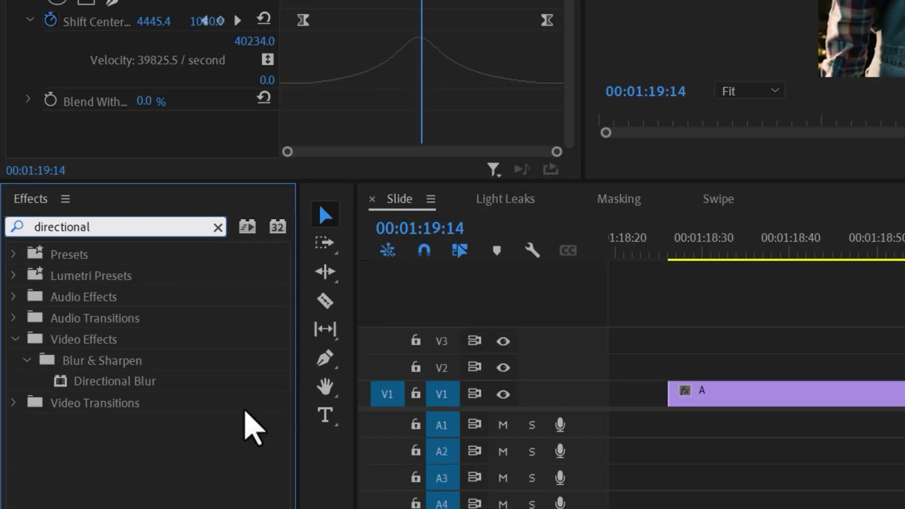
Apply Directional Blur to the adjustment layer with Direction 90°, then save the project.
{"action": "left_click_drag", "start_coordinate": [142, 380], "coordinate": [904, 362]}
{"action": "left_click_drag", "start_coordinate": [499, 367], "coordinate": [500, 368]}
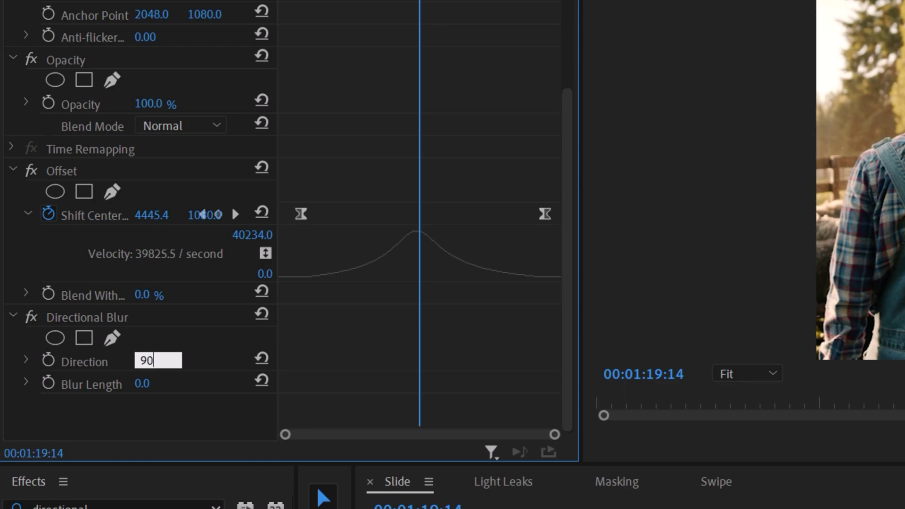
{"action": "key", "text": "Return"}
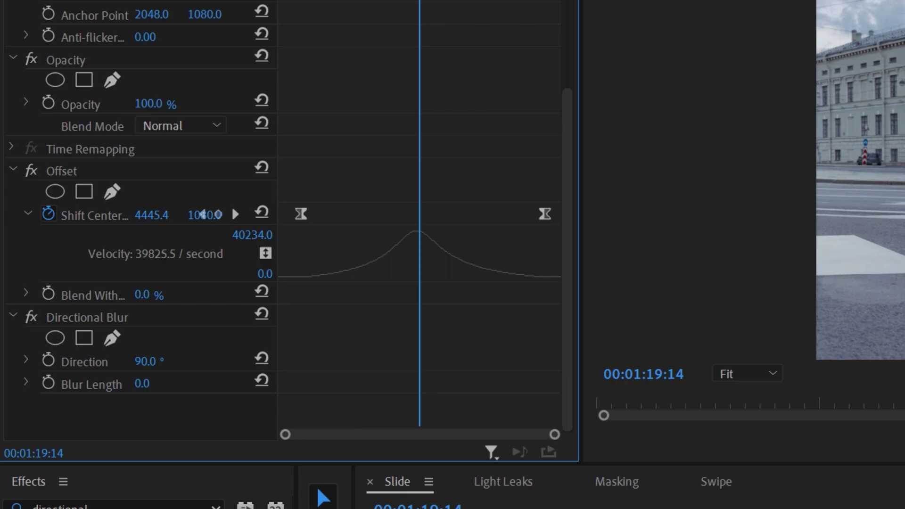
{"action": "key", "text": "ctrl+s"}
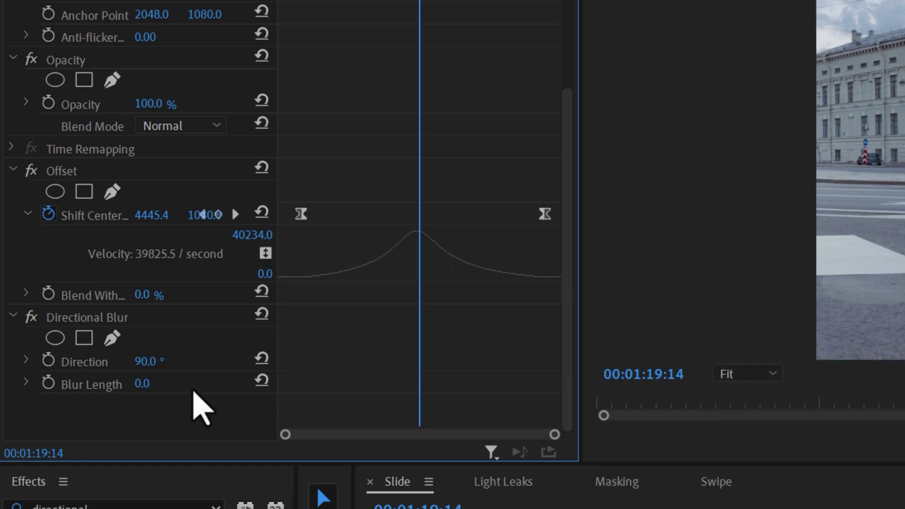
Widen Effect Controls and keyframe Blur Length at 150 mid-slide.
{"action": "left_click_drag", "start_coordinate": [580, 414], "coordinate": [662, 420]}
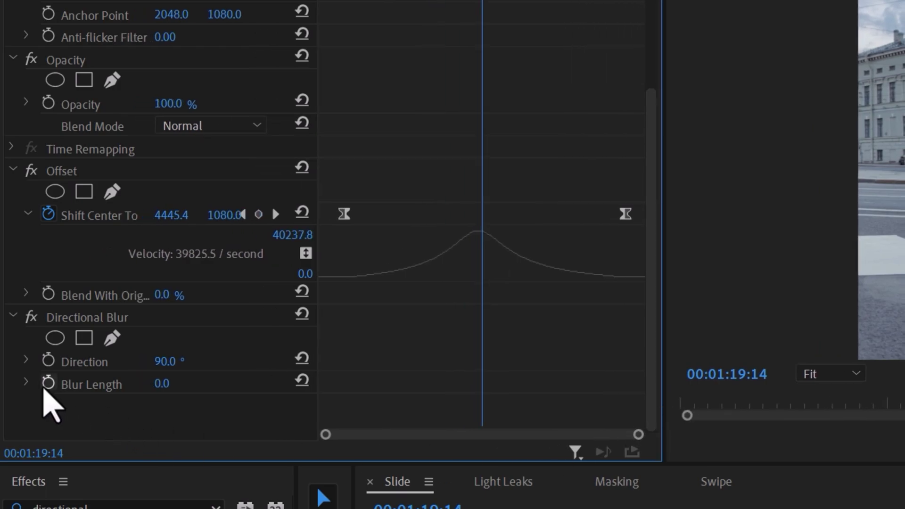
{"action": "left_click", "coordinate": [47, 383]}
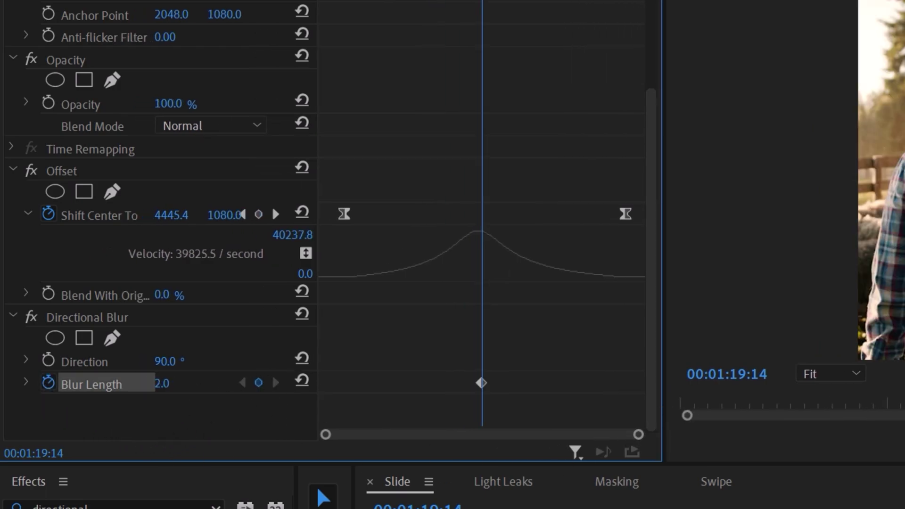
{"action": "left_click_drag", "start_coordinate": [162, 383], "coordinate": [187, 383]}
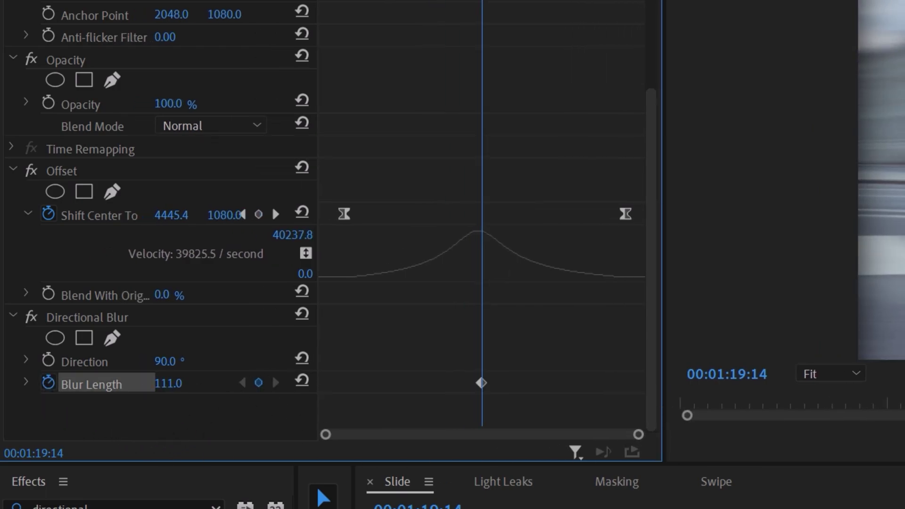
{"action": "left_click", "coordinate": [181, 382]}
{"action": "type", "text": "150"}
{"action": "key", "text": "Return"}
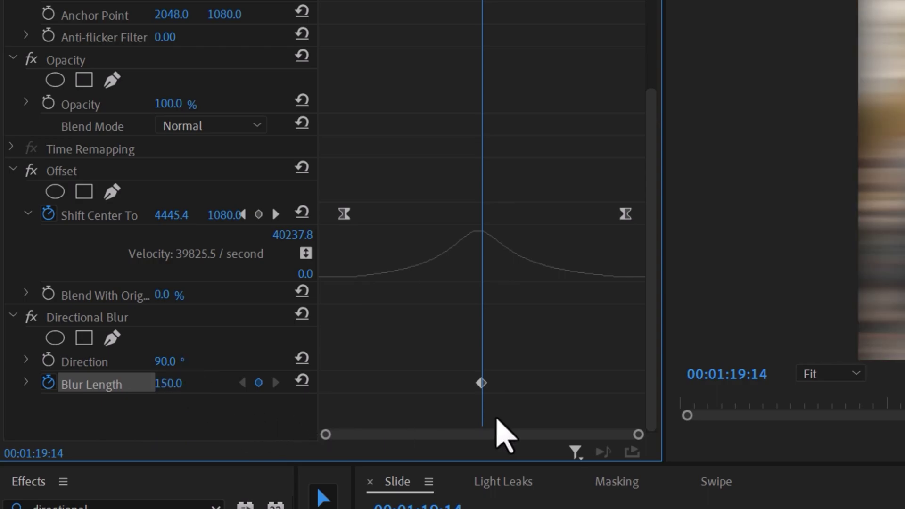
Add Blur Length keyframes of 0 at the start and end of the slide.
{"action": "left_click_drag", "start_coordinate": [481, 1], "coordinate": [355, 1]}
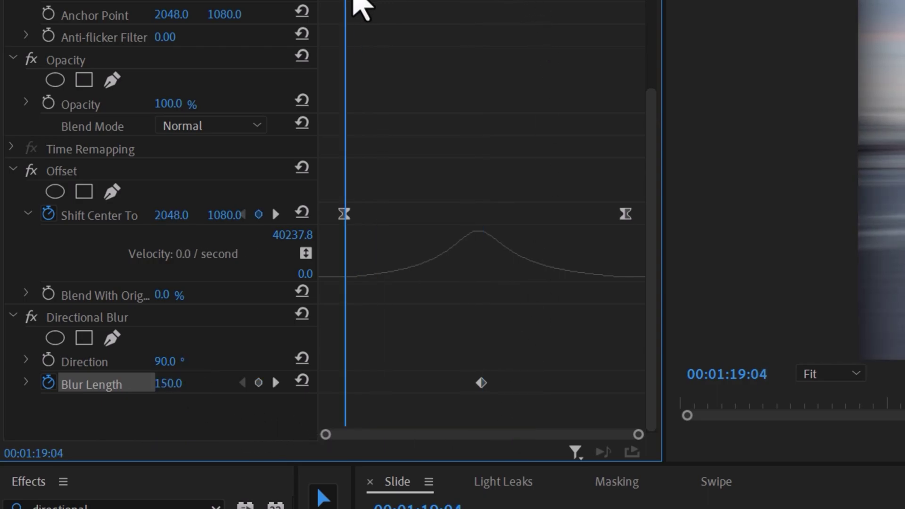
{"action": "left_click", "coordinate": [344, 214]}
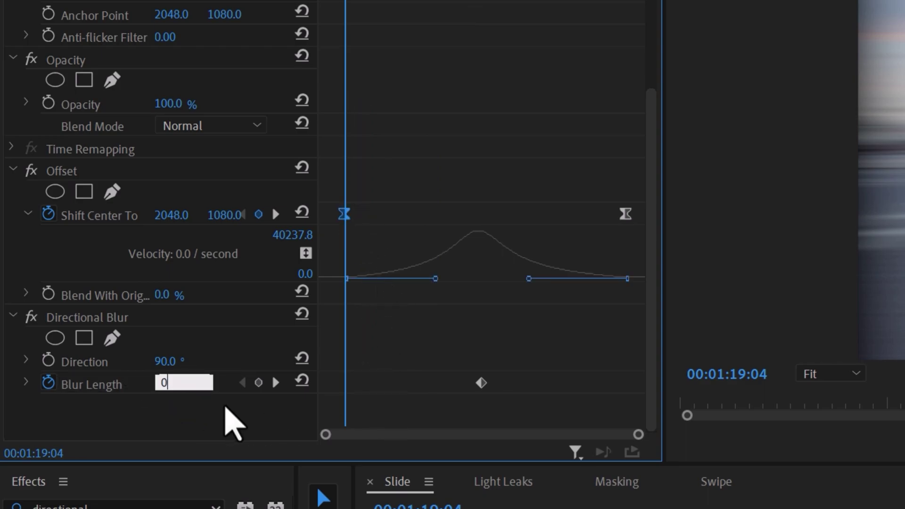
{"action": "type", "text": "0"}
{"action": "key", "text": "Return"}
{"action": "left_click_drag", "start_coordinate": [620, 1], "coordinate": [632, 1]}
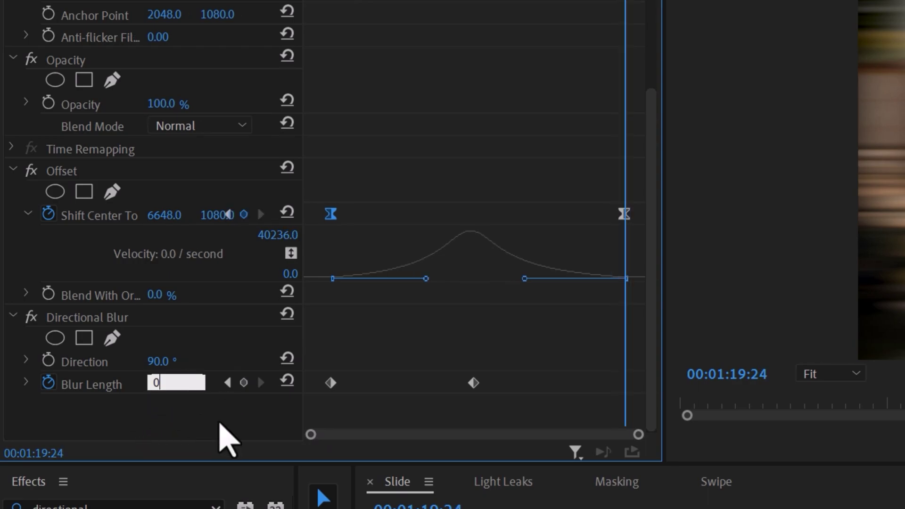
{"action": "key", "text": "Return"}
{"action": "left_click_drag", "start_coordinate": [518, 1], "coordinate": [546, 1]}
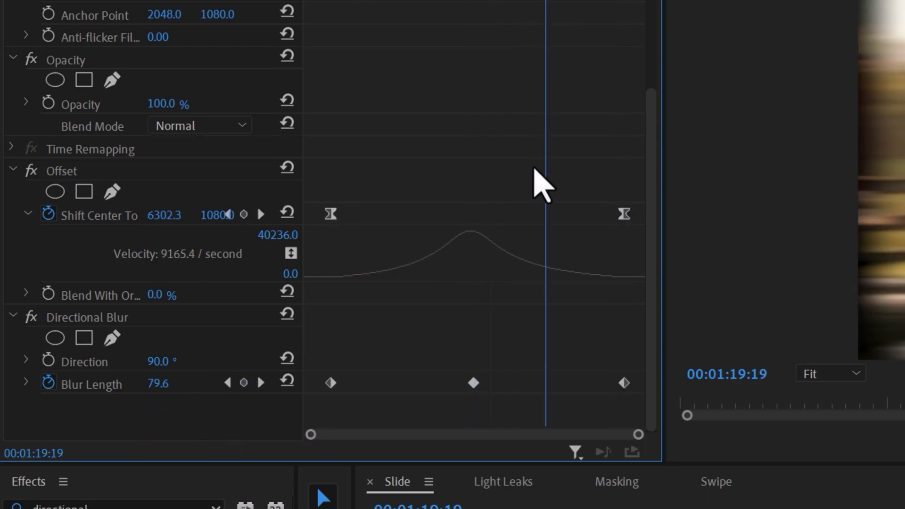
Ease the Blur Length ramps by dragging Bezier handles on the first and last keyframes.
{"action": "left_click", "coordinate": [28, 382]}
{"action": "scroll", "coordinate": [165, 429], "scroll_direction": "down", "scroll_amount": 3}
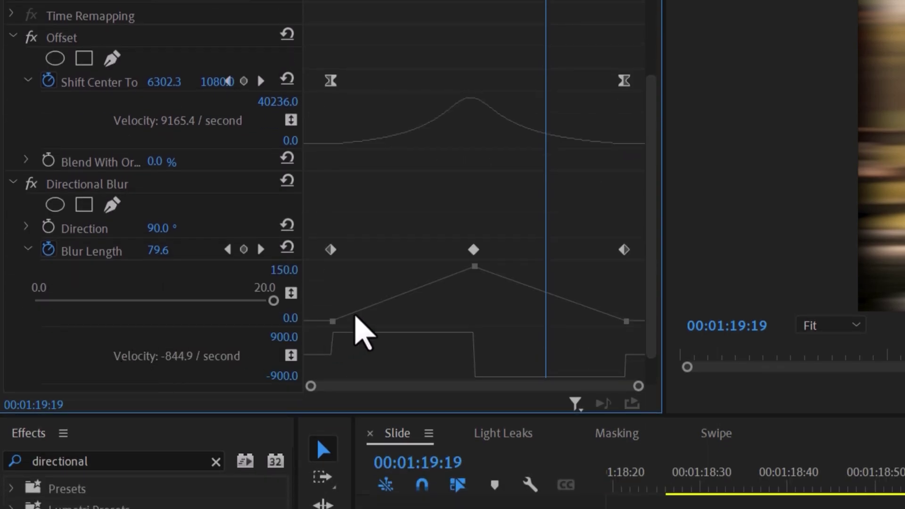
{"action": "left_click", "coordinate": [330, 298]}
{"action": "left_click_drag", "start_coordinate": [344, 333], "coordinate": [373, 358]}
{"action": "left_click", "coordinate": [627, 322]}
{"action": "left_click", "coordinate": [603, 1]}
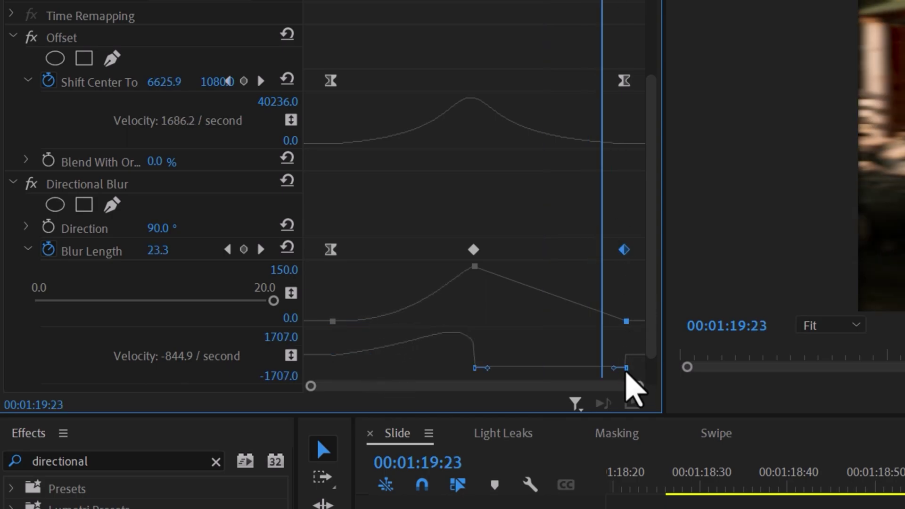
{"action": "left_click_drag", "start_coordinate": [622, 371], "coordinate": [582, 335]}
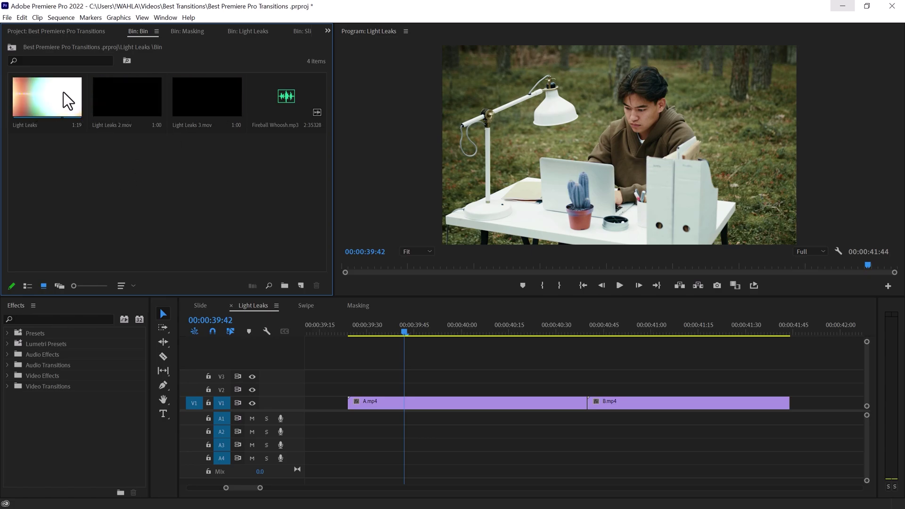
Place the Light Leaks clip on V2 across the A/B cut, trim both ends, and preview.
{"action": "left_click_drag", "start_coordinate": [64, 92], "coordinate": [432, 380]}
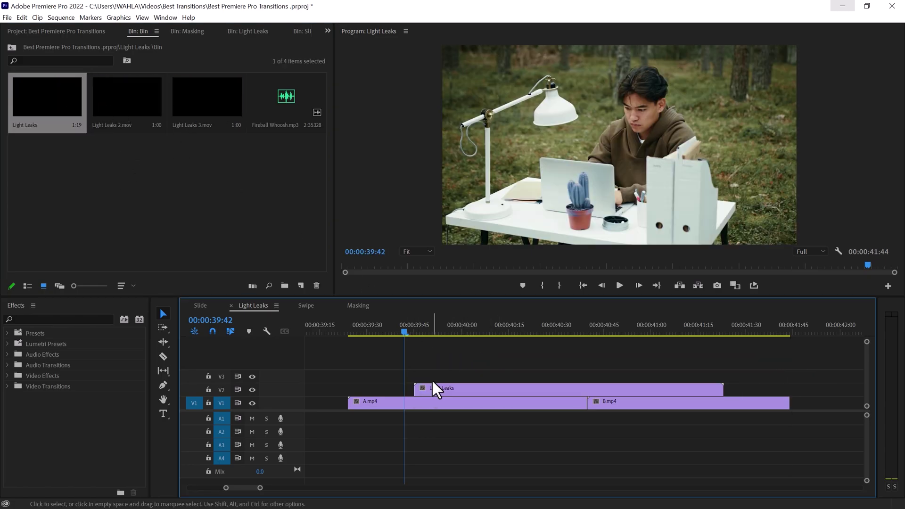
{"action": "left_click_drag", "start_coordinate": [434, 326], "coordinate": [582, 333]}
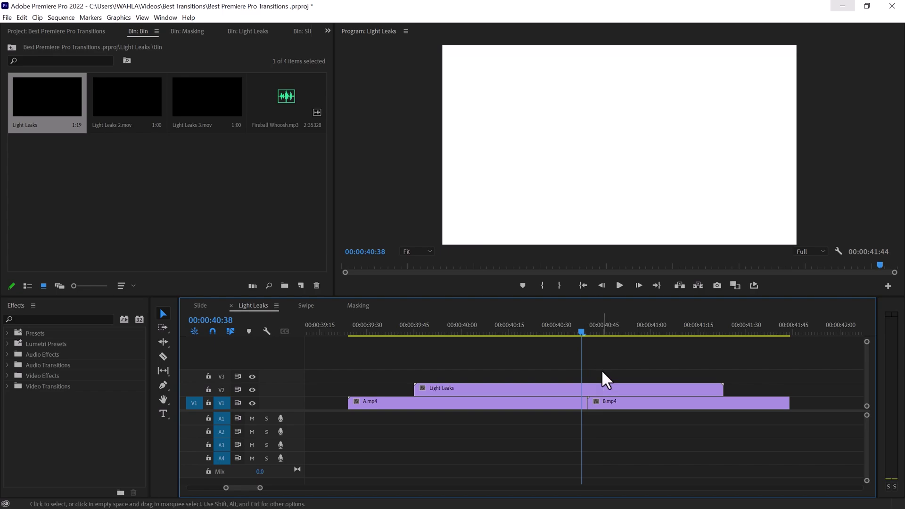
{"action": "left_click", "coordinate": [598, 389]}
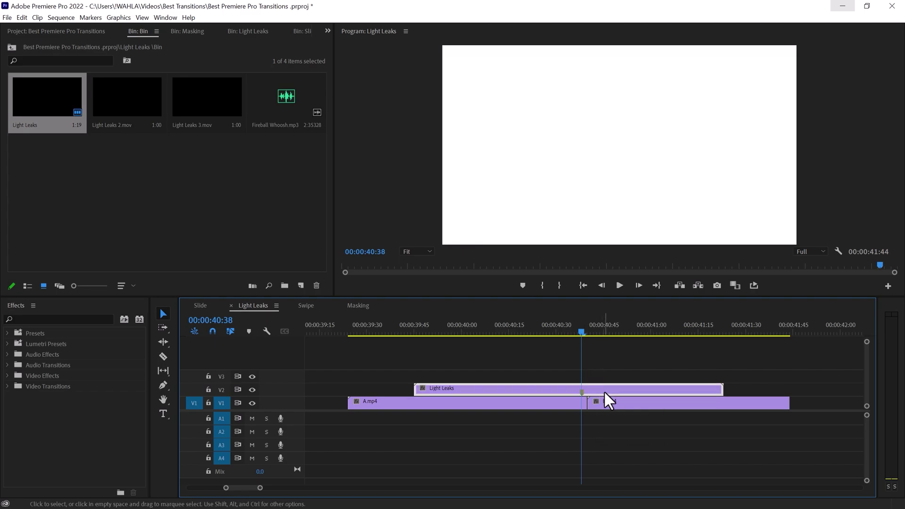
{"action": "left_click_drag", "start_coordinate": [604, 391], "coordinate": [611, 392]}
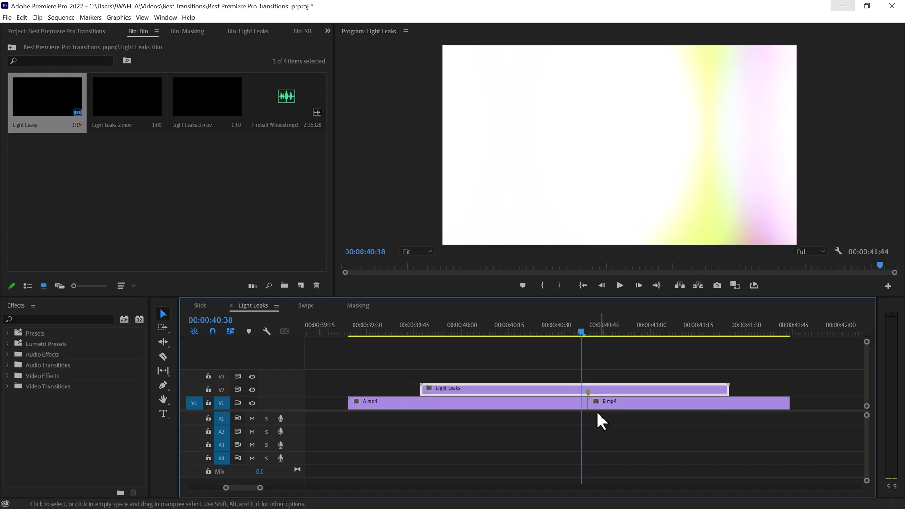
{"action": "left_click", "coordinate": [518, 331]}
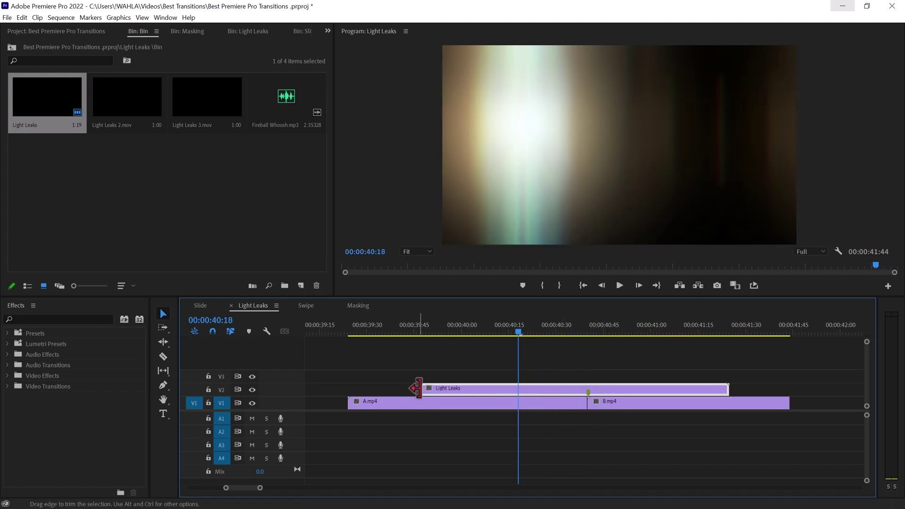
{"action": "left_click_drag", "start_coordinate": [421, 390], "coordinate": [497, 389]}
{"action": "left_click_drag", "start_coordinate": [729, 390], "coordinate": [660, 390]}
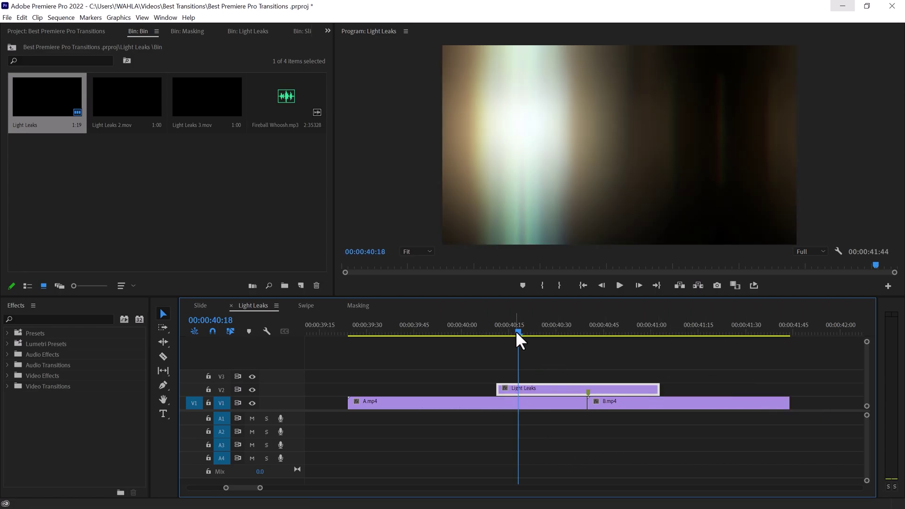
{"action": "left_click_drag", "start_coordinate": [518, 333], "coordinate": [501, 330]}
{"action": "key", "text": "space"}
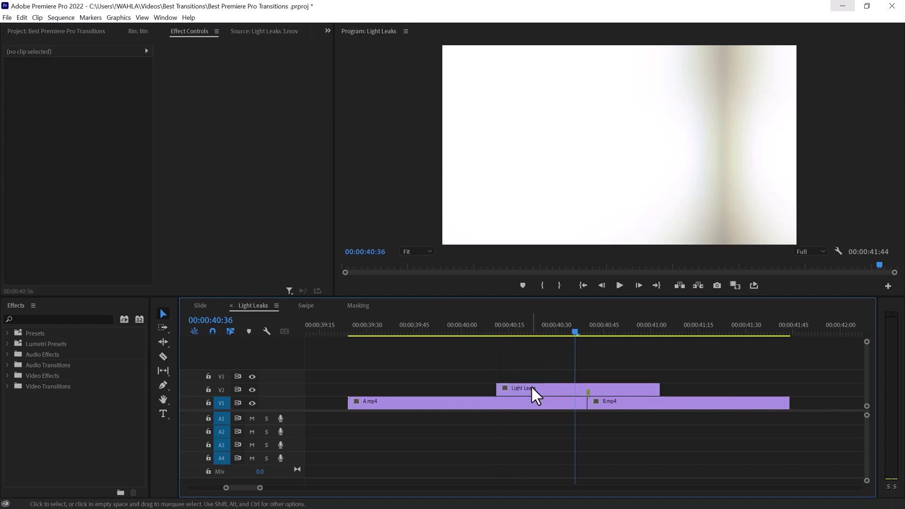
Set the Light Leaks clip's Opacity blend mode to Screen and replay the transition.
{"action": "left_click", "coordinate": [534, 394]}
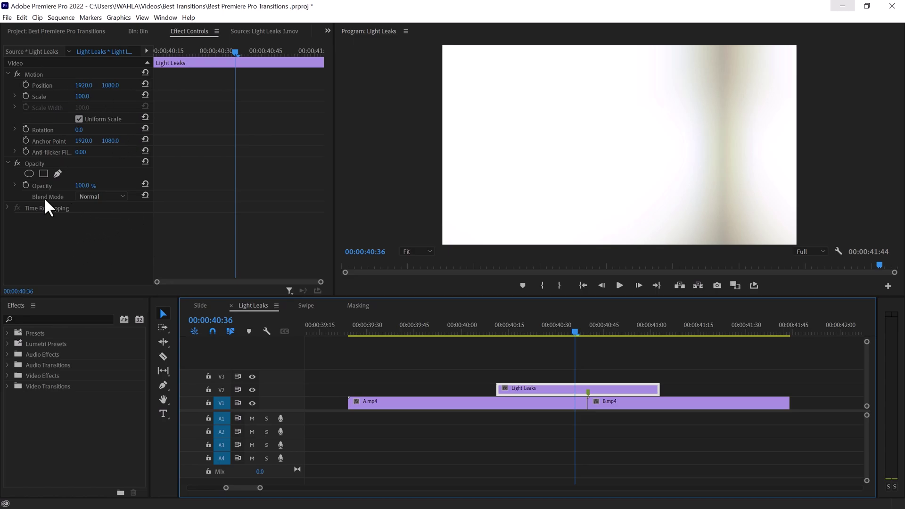
{"action": "left_click", "coordinate": [101, 196]}
{"action": "left_click", "coordinate": [112, 304]}
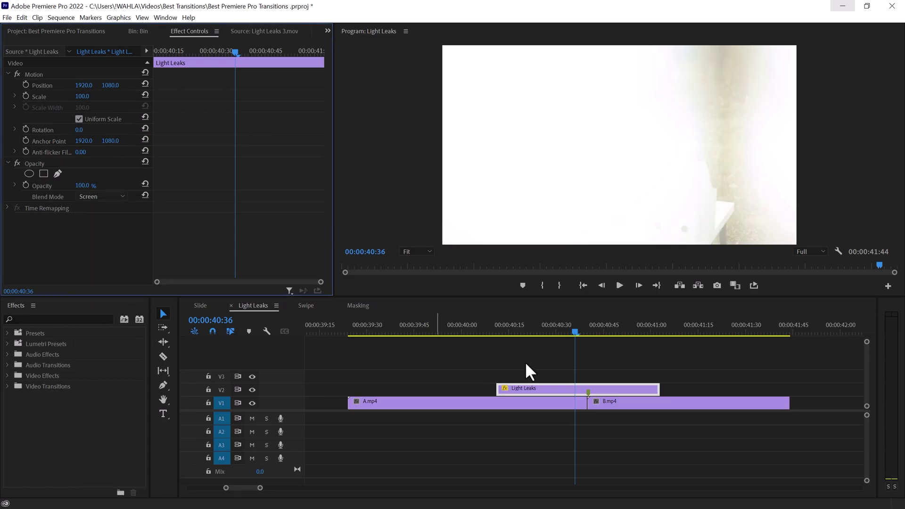
{"action": "left_click", "coordinate": [490, 324]}
{"action": "key", "text": "space"}
{"action": "left_click", "coordinate": [483, 325]}
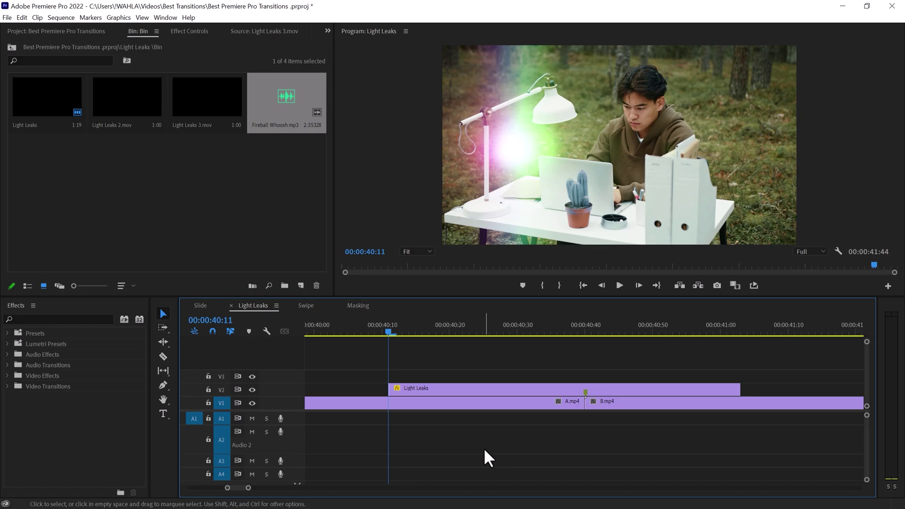
Place Fireball Whoosh.mp3 on A2, nudged a few frames before the light-leak transition.
{"action": "left_click_drag", "start_coordinate": [261, 103], "coordinate": [413, 448]}
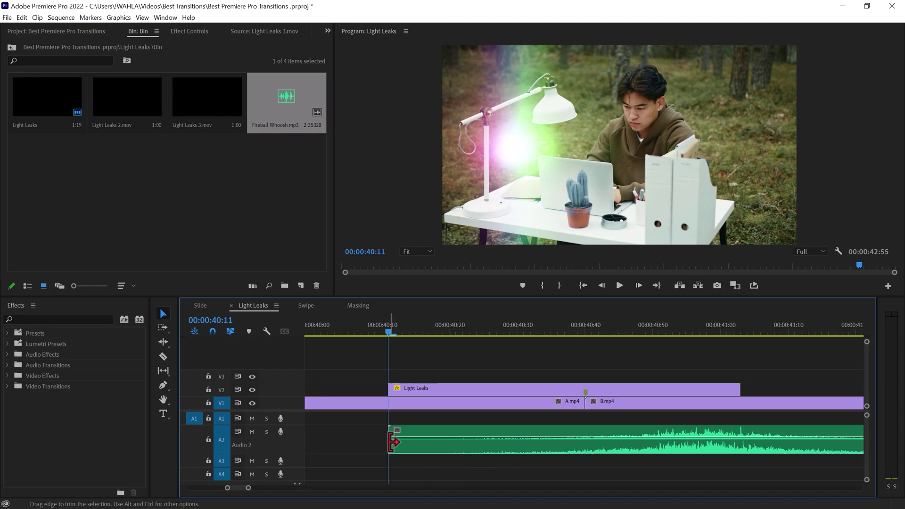
{"action": "left_click_drag", "start_coordinate": [389, 436], "coordinate": [363, 441]}
{"action": "scroll", "coordinate": [657, 455], "scroll_direction": "down", "scroll_amount": 1}
{"action": "left_click", "coordinate": [739, 332]}
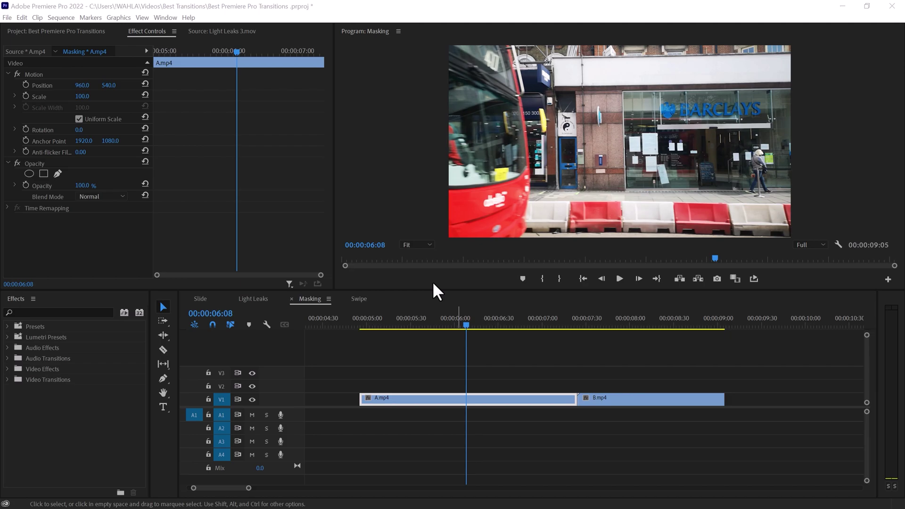
Play and scrub the Masking sequence to find the bus's leading edge around 06:56.
{"action": "left_click_drag", "start_coordinate": [369, 326], "coordinate": [404, 324]}
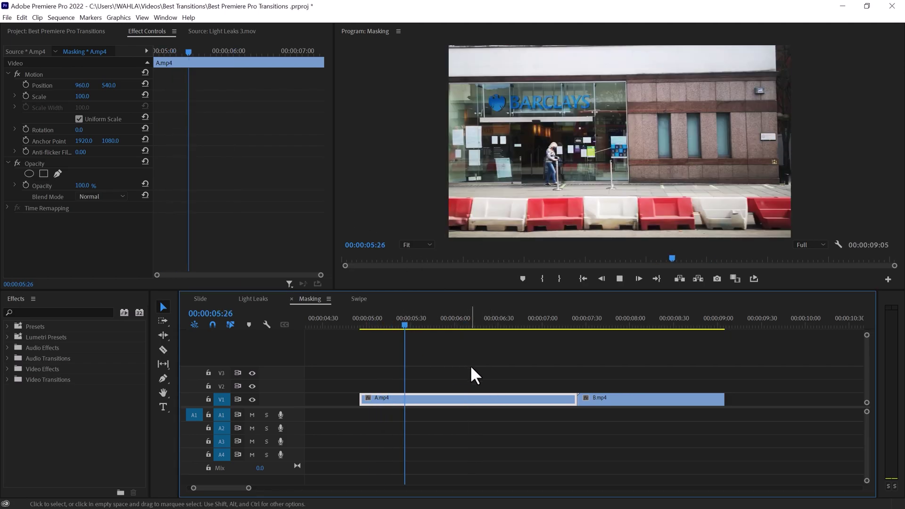
{"action": "key", "text": "space"}
{"action": "key", "text": "space"}
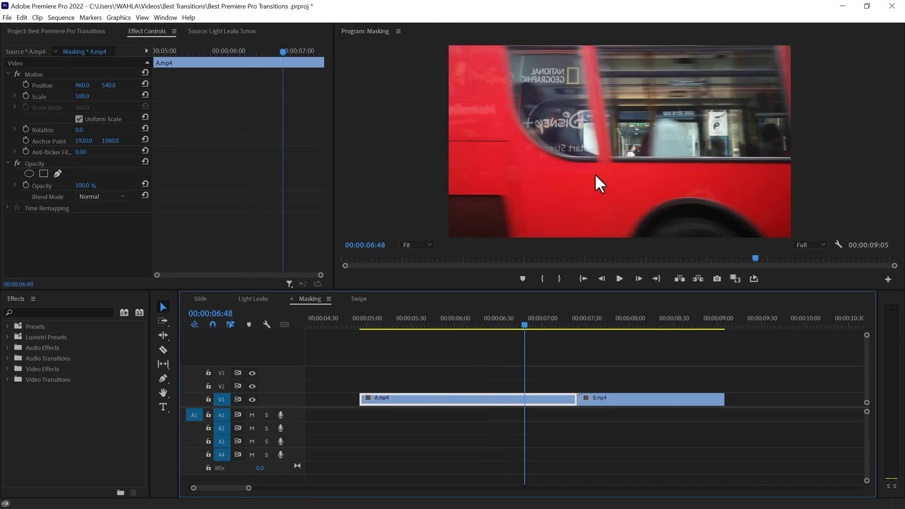
{"action": "left_click_drag", "start_coordinate": [528, 324], "coordinate": [535, 326]}
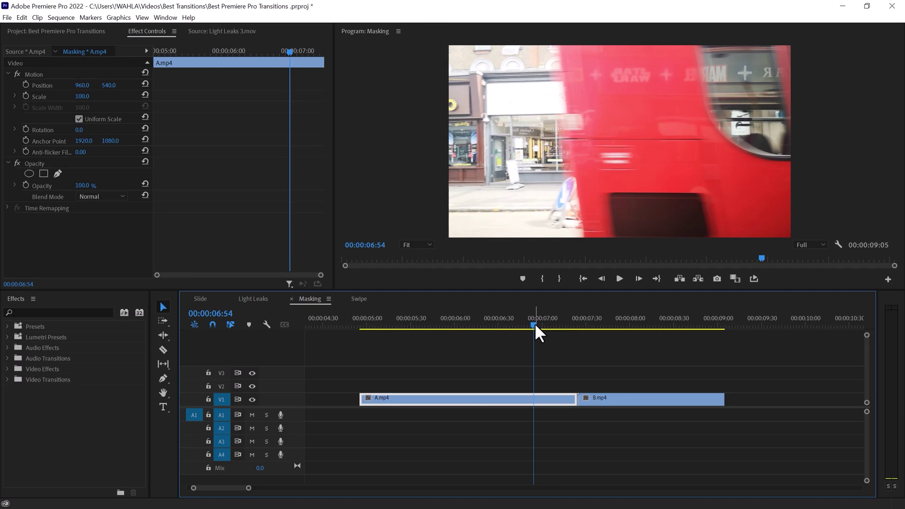
{"action": "left_click_drag", "start_coordinate": [535, 323], "coordinate": [537, 325]}
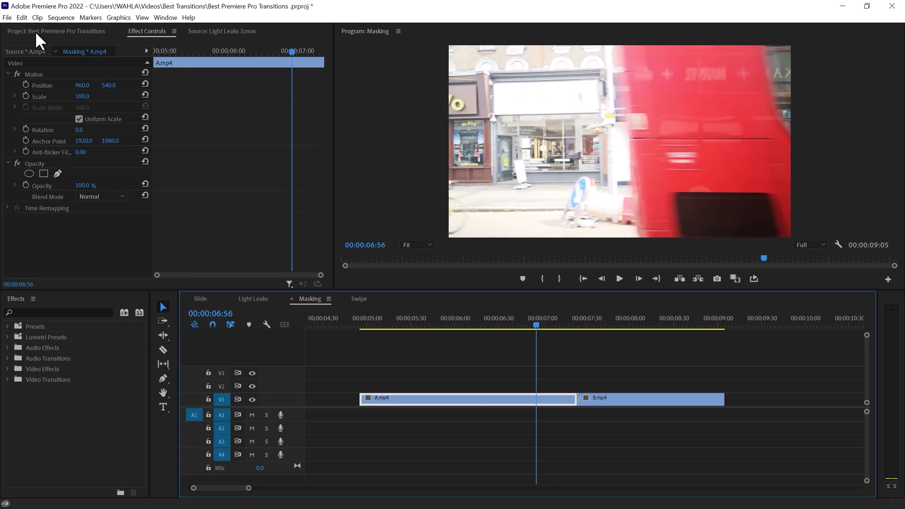
{"action": "left_click_drag", "start_coordinate": [468, 323], "coordinate": [531, 333]}
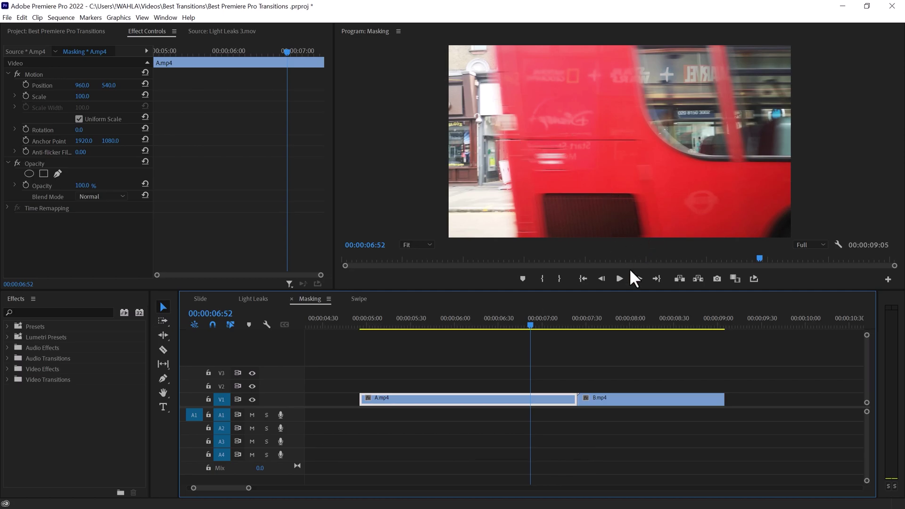
Enlarge the Program monitor, draw a pen mask on A.mp4 along the bus edge, and invert it.
{"action": "left_click_drag", "start_coordinate": [632, 289], "coordinate": [613, 361]}
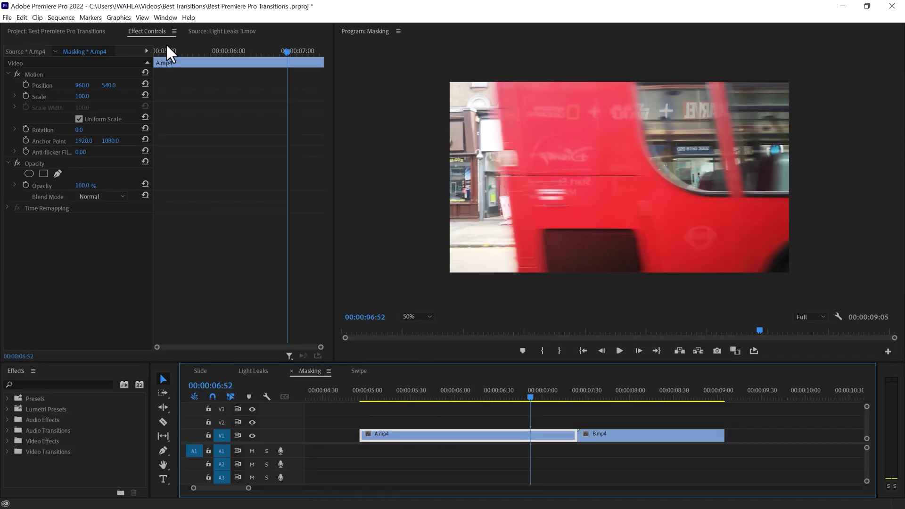
{"action": "left_click", "coordinate": [58, 174]}
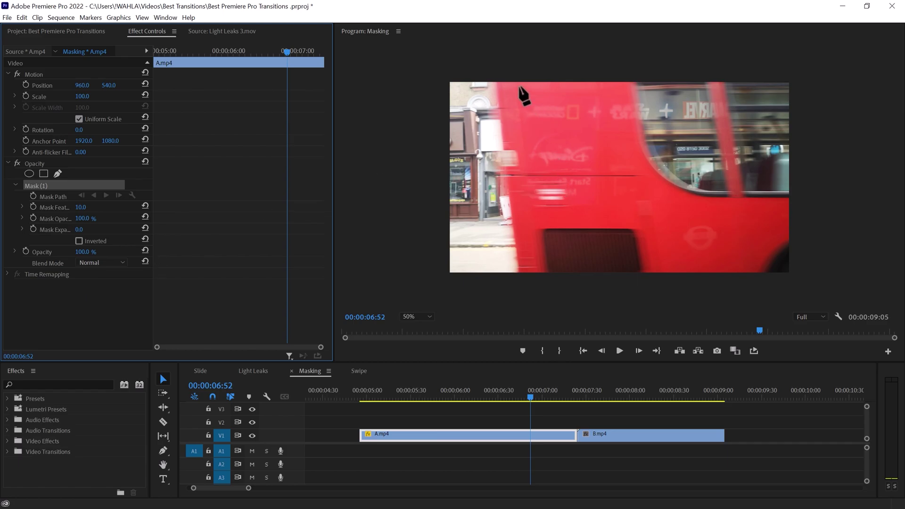
{"action": "left_click", "coordinate": [495, 79]}
{"action": "left_click", "coordinate": [519, 282]}
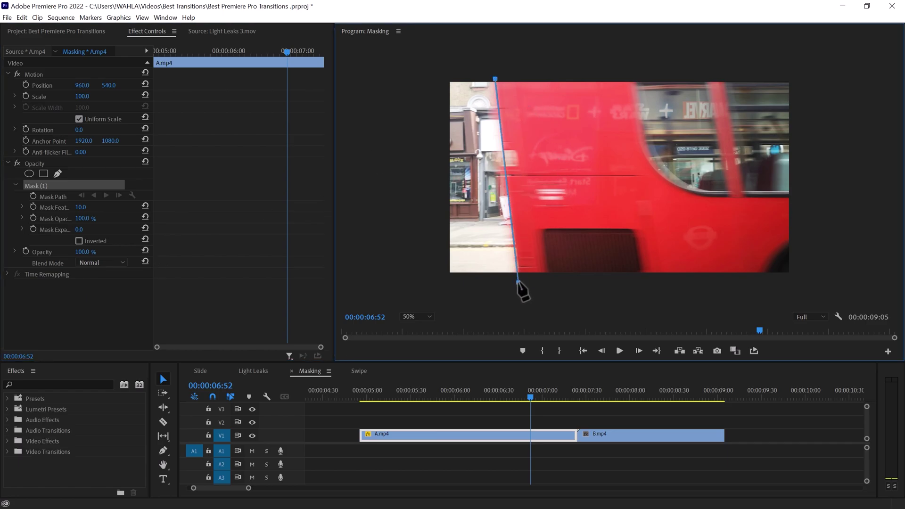
{"action": "left_click", "coordinate": [461, 280]}
{"action": "left_click", "coordinate": [440, 277]}
{"action": "left_click", "coordinate": [426, 159]}
{"action": "left_click", "coordinate": [435, 81]}
{"action": "left_click", "coordinate": [452, 75]}
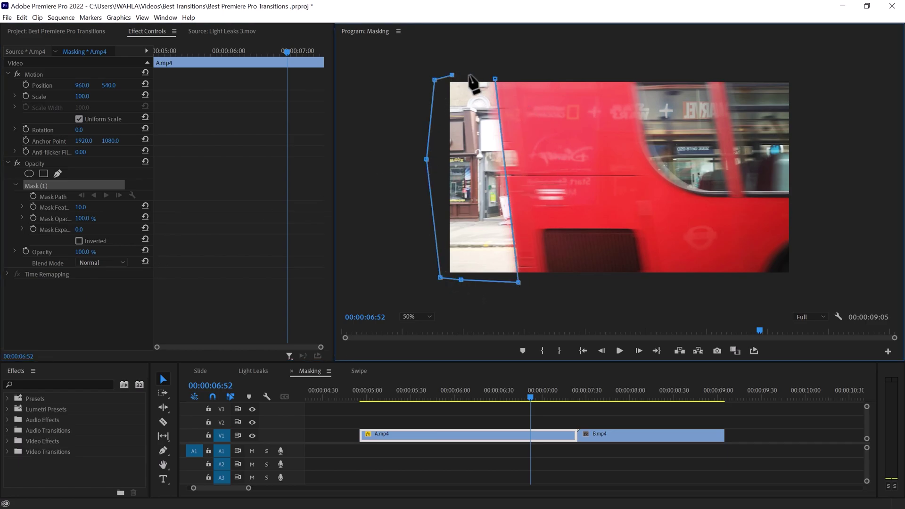
{"action": "left_click", "coordinate": [495, 78]}
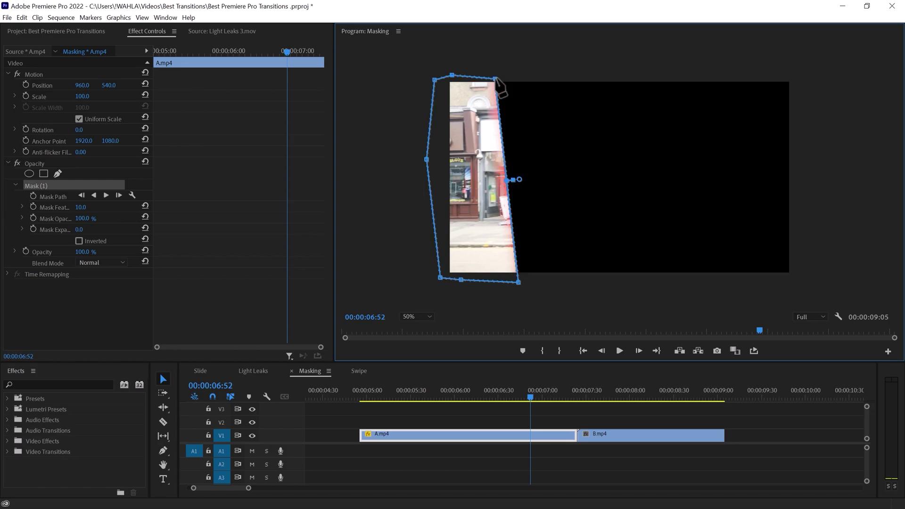
{"action": "left_click", "coordinate": [79, 241]}
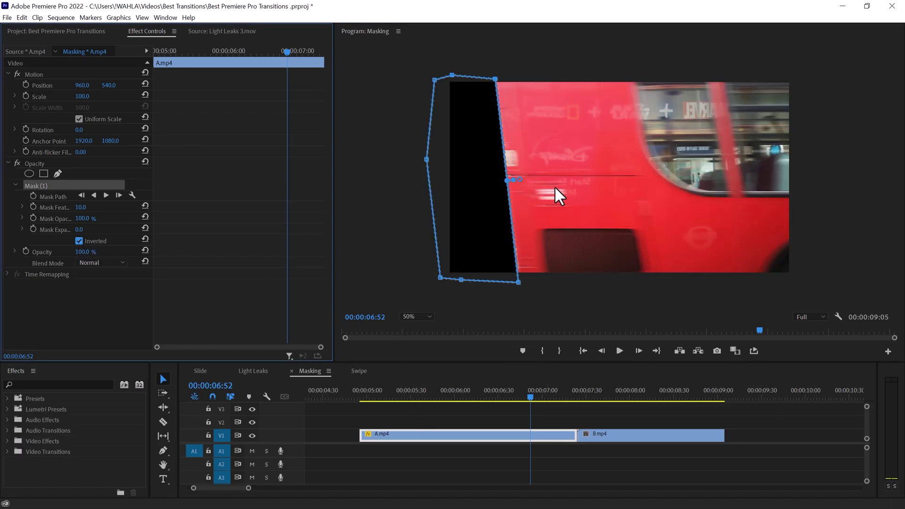
Keyframe the mask path from 06:52 to 07:02, reshaping it each frame to follow the bus.
{"action": "left_click", "coordinate": [33, 196]}
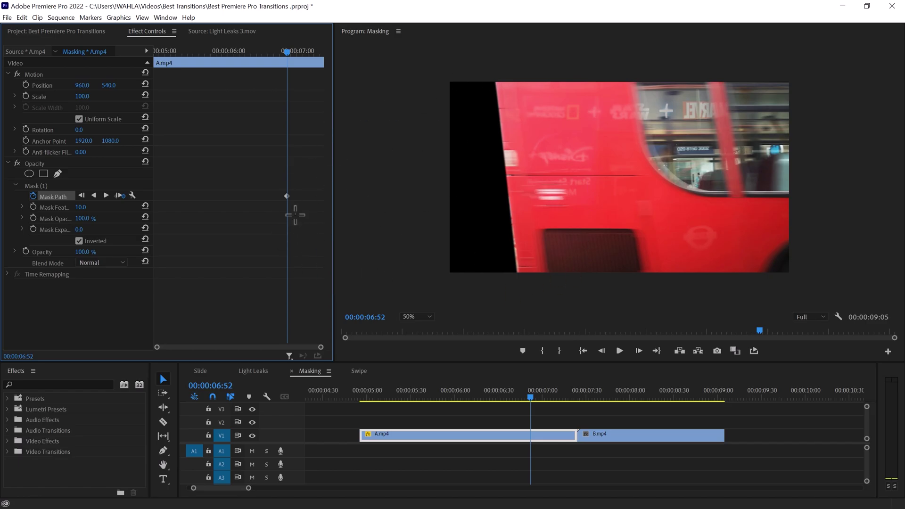
{"action": "key", "text": "Right"}
{"action": "key", "text": "Right"}
{"action": "left_click", "coordinate": [36, 185]}
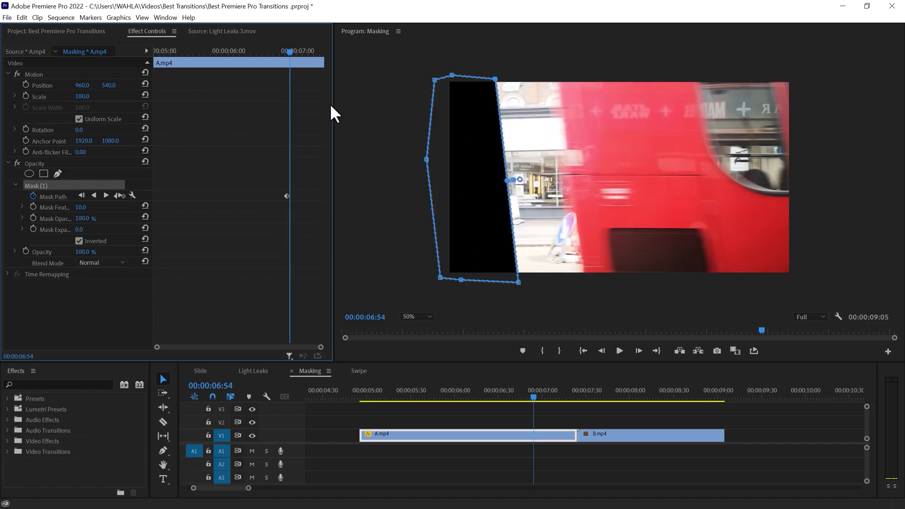
{"action": "left_click_drag", "start_coordinate": [519, 282], "coordinate": [648, 294]}
{"action": "key", "text": "Right"}
{"action": "key", "text": "Right"}
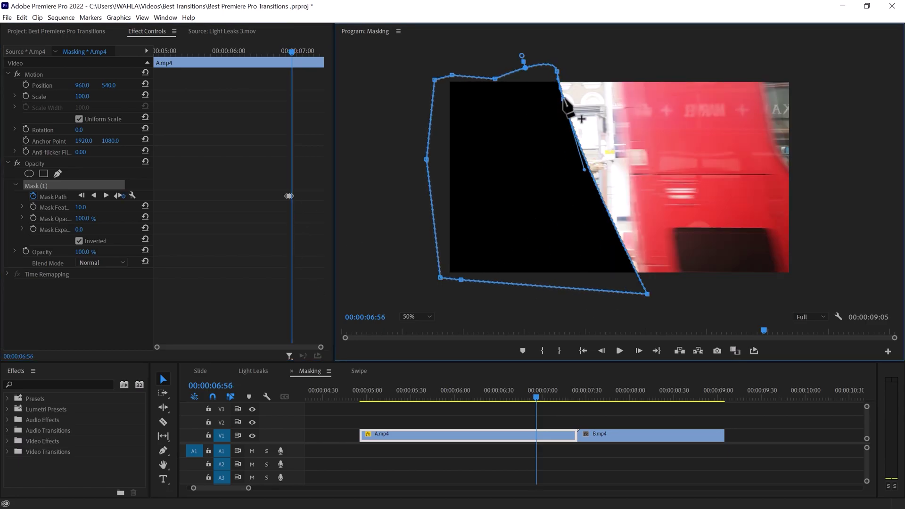
{"action": "left_click_drag", "start_coordinate": [564, 100], "coordinate": [613, 72]}
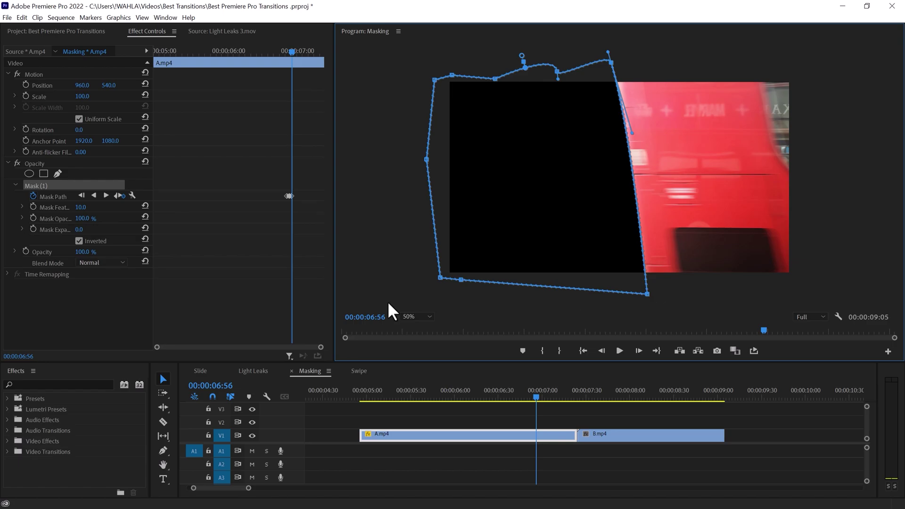
{"action": "left_click_drag", "start_coordinate": [647, 294], "coordinate": [649, 304]}
{"action": "key", "text": "Right"}
{"action": "key", "text": "Right"}
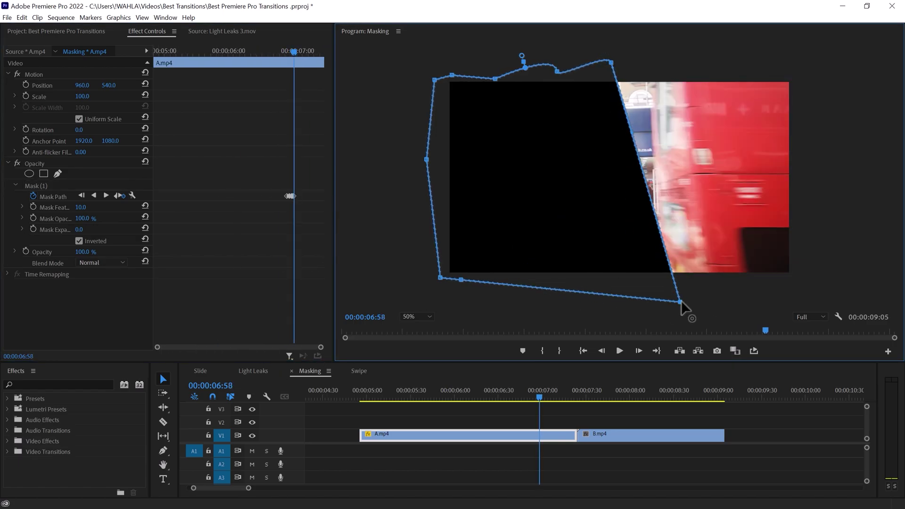
{"action": "key", "text": "Right"}
{"action": "key", "text": "Right"}
{"action": "key", "text": "Right"}
{"action": "key", "text": "Right"}
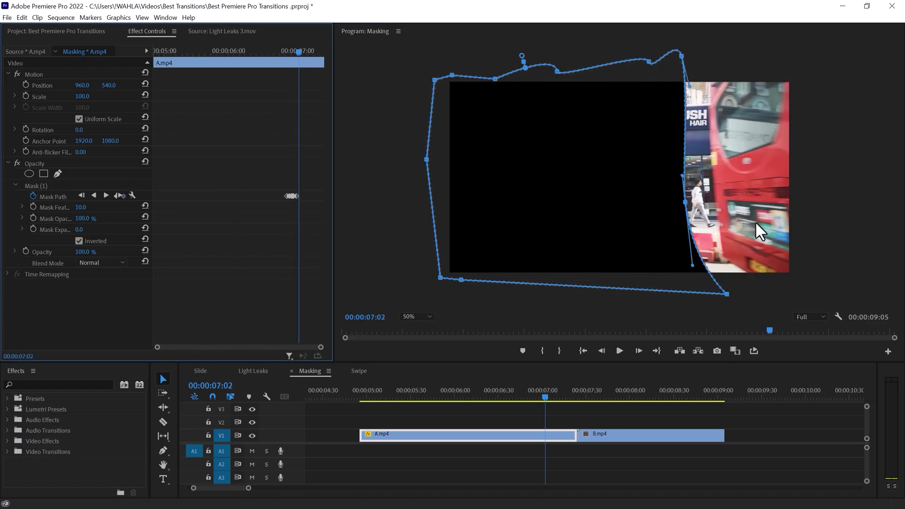
{"action": "left_click_drag", "start_coordinate": [728, 289], "coordinate": [739, 278]}
{"action": "key", "text": "Right"}
{"action": "key", "text": "Right"}
{"action": "key", "text": "Right"}
{"action": "key", "text": "Right"}
{"action": "key", "text": "Right"}
{"action": "key", "text": "Right"}
{"action": "left_click_drag", "start_coordinate": [799, 228], "coordinate": [810, 218]}
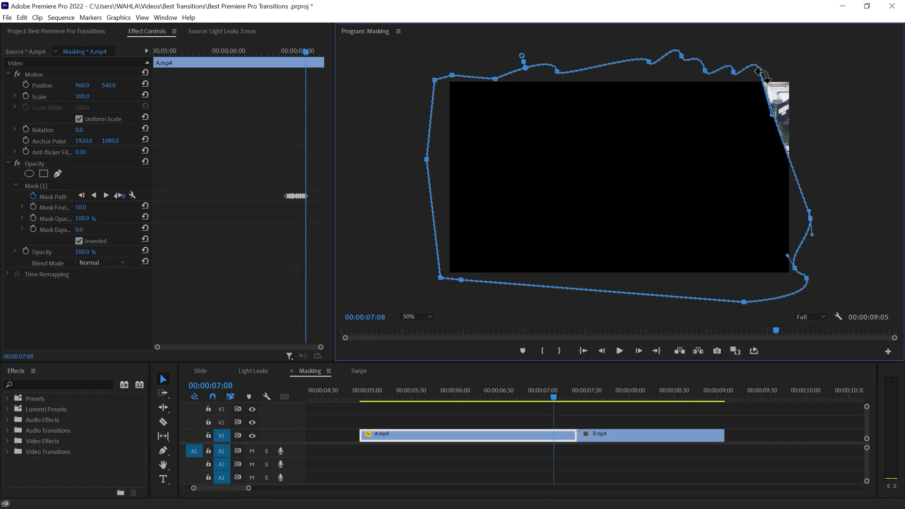
{"action": "left_click_drag", "start_coordinate": [760, 70], "coordinate": [810, 62]}
Review the mask animation and move the mask off the frame's left edge at 06:51.
{"action": "left_click_drag", "start_coordinate": [441, 398], "coordinate": [551, 401]}
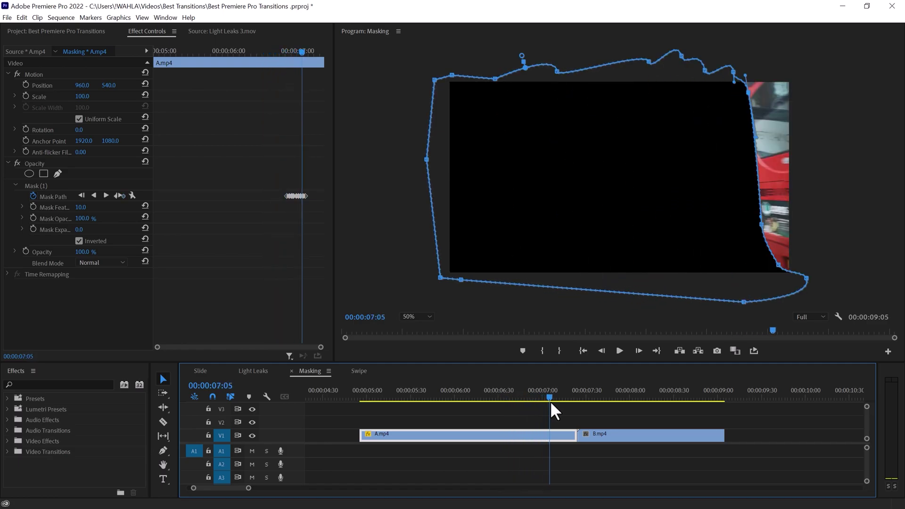
{"action": "left_click_drag", "start_coordinate": [321, 348], "coordinate": [310, 348]}
{"action": "left_click_drag", "start_coordinate": [236, 67], "coordinate": [204, 50]}
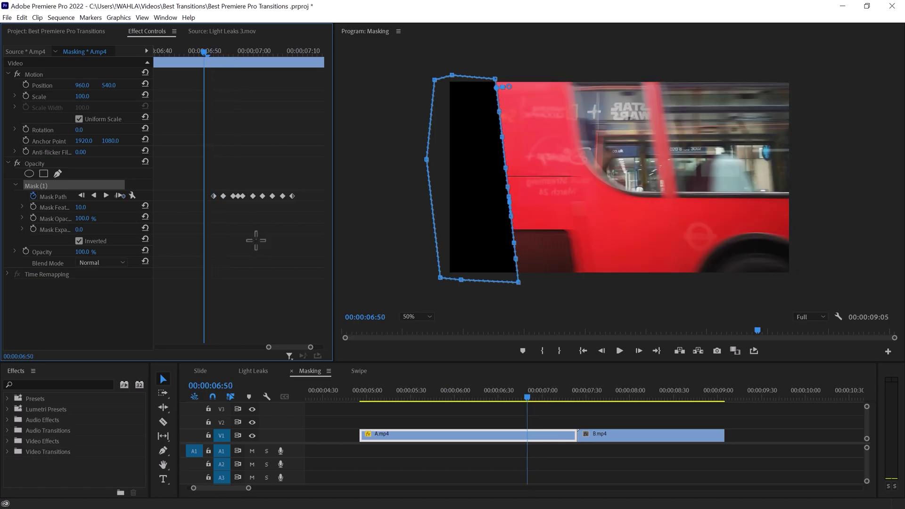
{"action": "key", "text": "Right"}
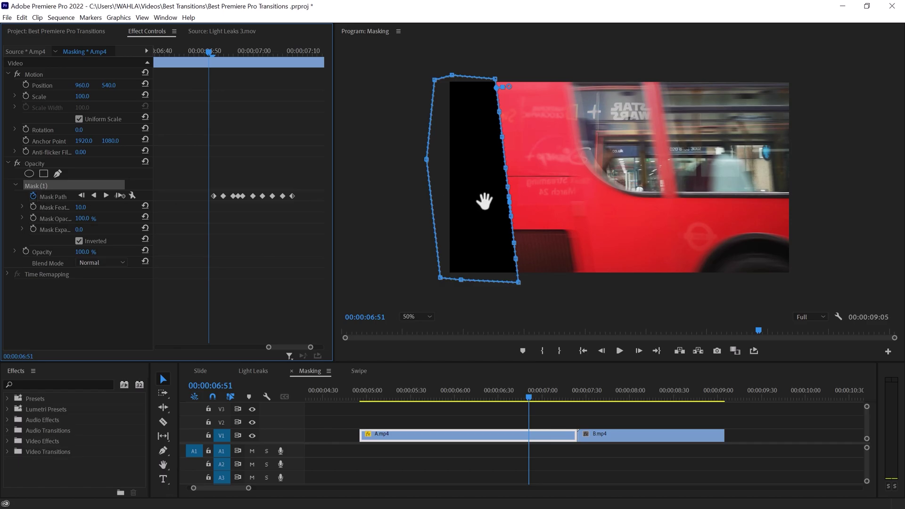
{"action": "left_click_drag", "start_coordinate": [486, 203], "coordinate": [414, 205]}
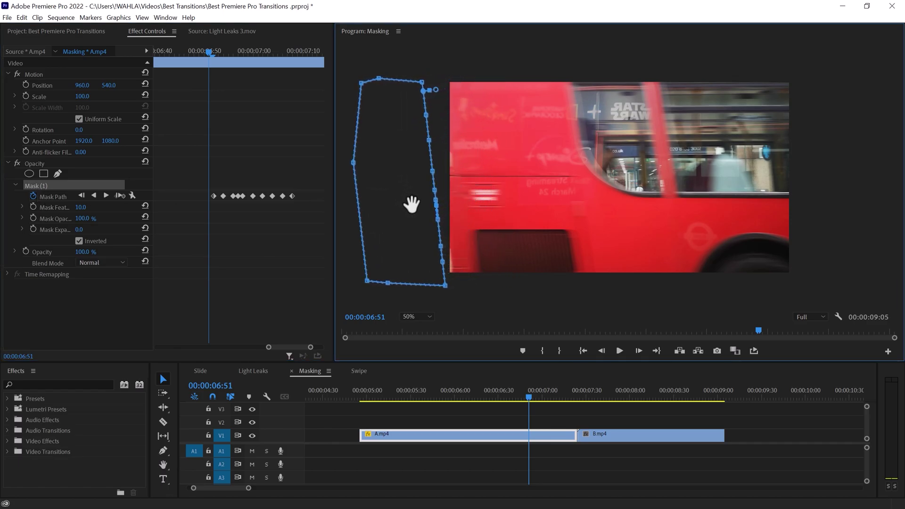
{"action": "left_click_drag", "start_coordinate": [203, 50], "coordinate": [259, 64]}
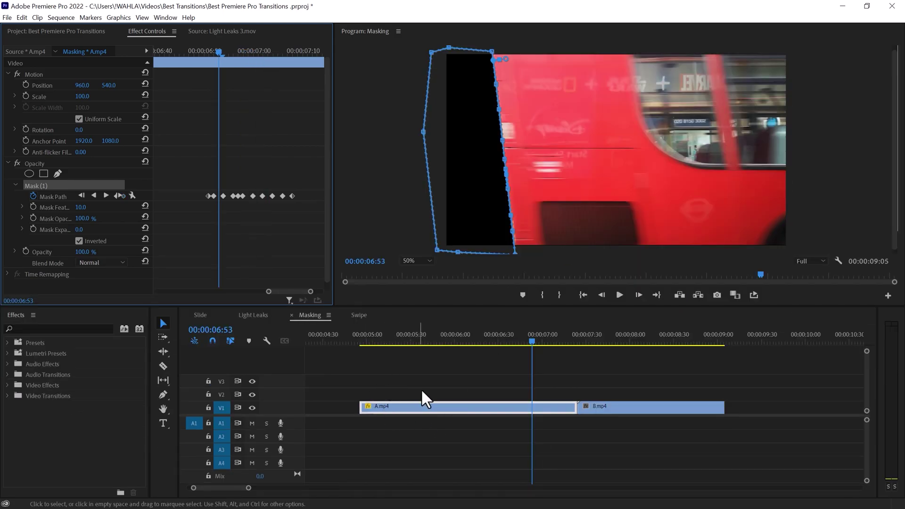
Move A.mp4 up to V2, slide B.mp4 earlier beneath it, and preview the mask reveal.
{"action": "left_click_drag", "start_coordinate": [499, 400], "coordinate": [499, 398]}
{"action": "left_click_drag", "start_coordinate": [616, 409], "coordinate": [569, 411]}
{"action": "left_click", "coordinate": [556, 394]}
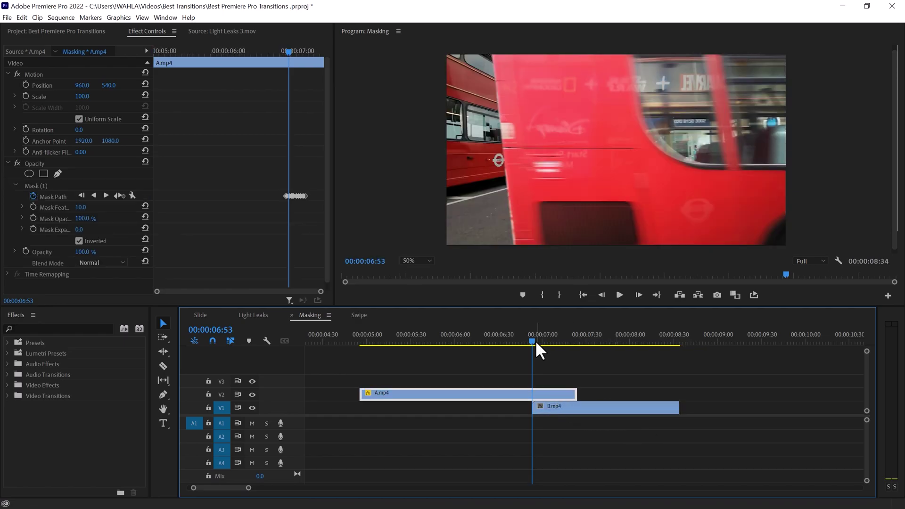
{"action": "left_click", "coordinate": [502, 338]}
{"action": "key", "text": "space"}
{"action": "left_click", "coordinate": [517, 341]}
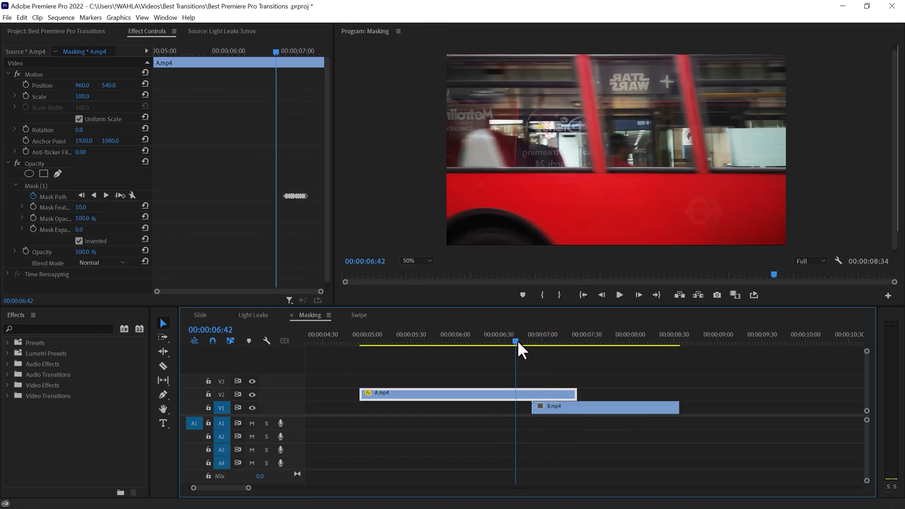
{"action": "left_click_drag", "start_coordinate": [517, 340], "coordinate": [538, 340]}
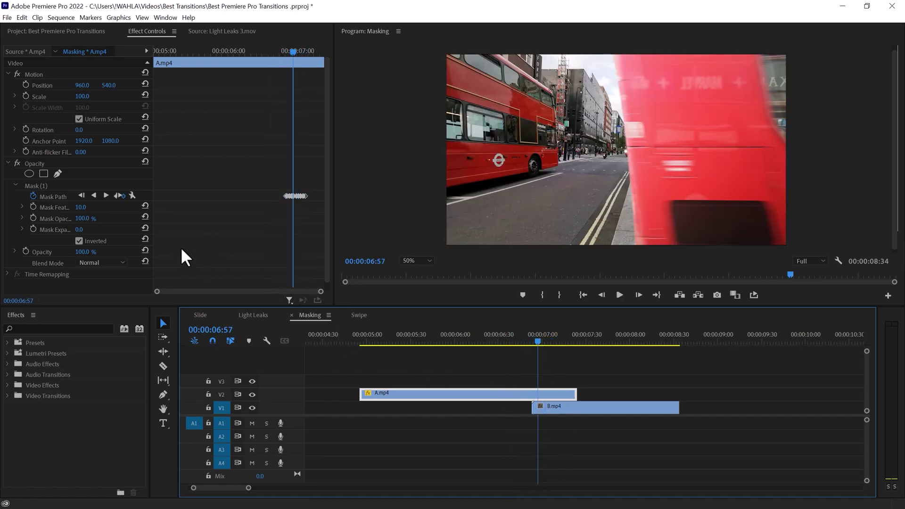
Set the mask feather on A.mp4 to 15.
{"action": "left_click", "coordinate": [81, 208]}
{"action": "type", "text": "15"}
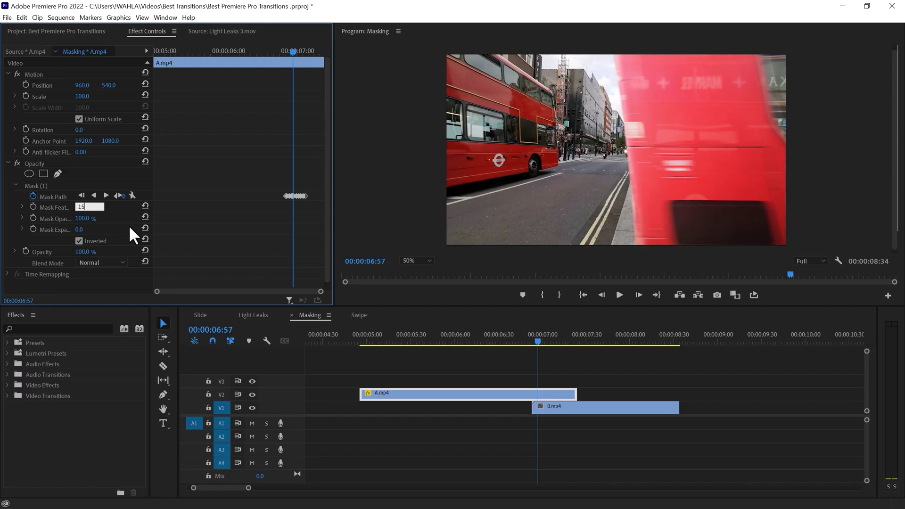
{"action": "key", "text": "Return"}
Scrub back through the mask-reveal transition.
{"action": "left_click_drag", "start_coordinate": [526, 340], "coordinate": [472, 343]}
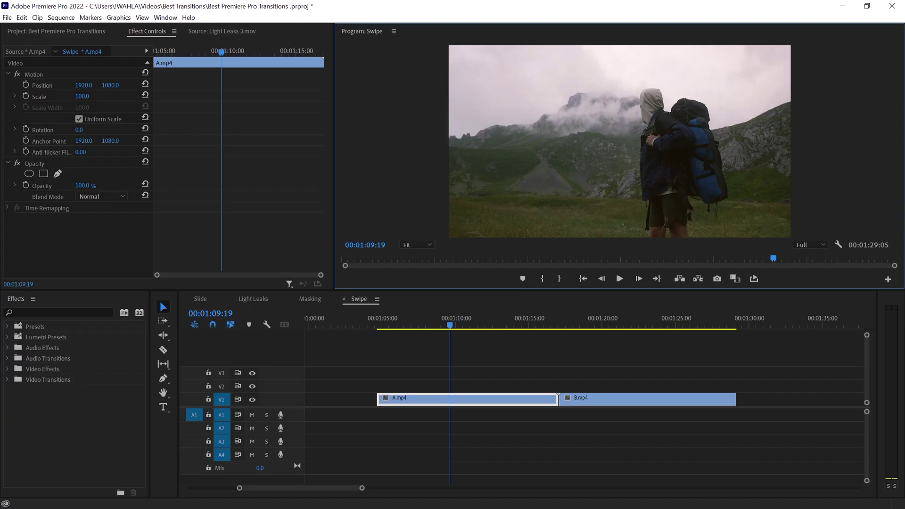
Lift A.mp4 onto V2 and slide B.mp4 earlier so it overlaps A.mp4.
{"action": "left_click_drag", "start_coordinate": [507, 321], "coordinate": [538, 331]}
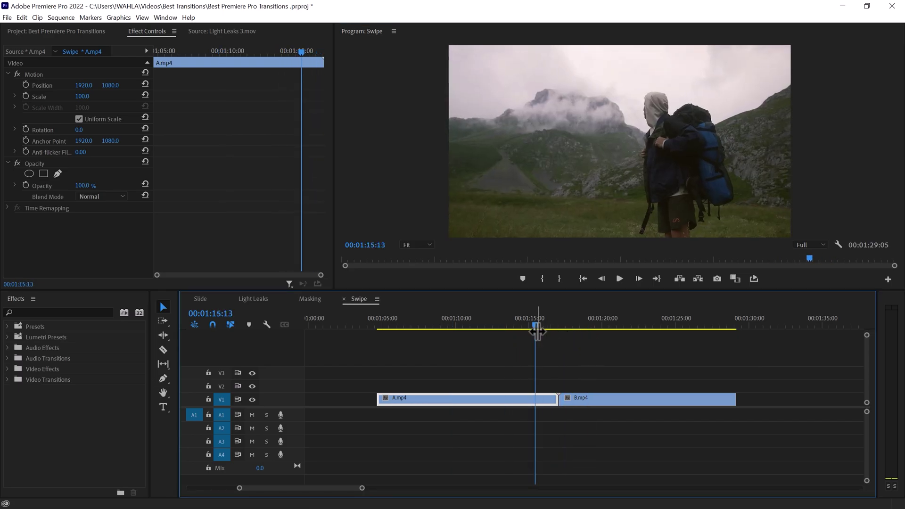
{"action": "left_click_drag", "start_coordinate": [506, 399], "coordinate": [509, 391]}
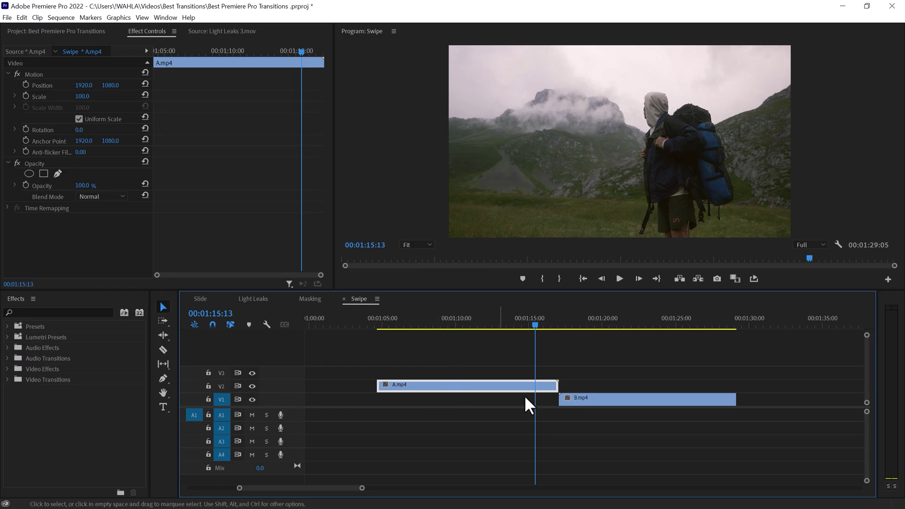
{"action": "left_click_drag", "start_coordinate": [592, 398], "coordinate": [560, 399]}
{"action": "left_click_drag", "start_coordinate": [525, 324], "coordinate": [526, 321]}
Line up B.mp4's start with the playhead at 00:01:16:17.
{"action": "scroll", "coordinate": [511, 370], "scroll_direction": "up", "scroll_amount": 3}
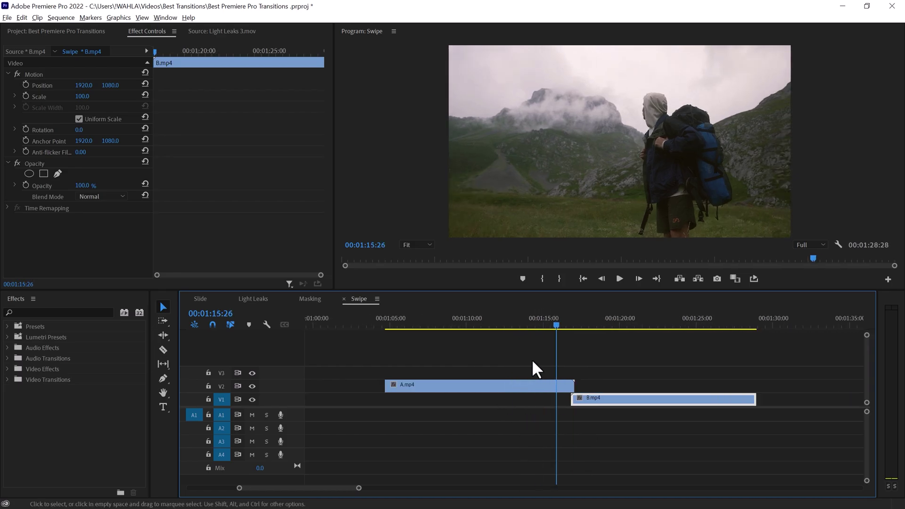
{"action": "scroll", "coordinate": [535, 366], "scroll_direction": "up", "scroll_amount": 2}
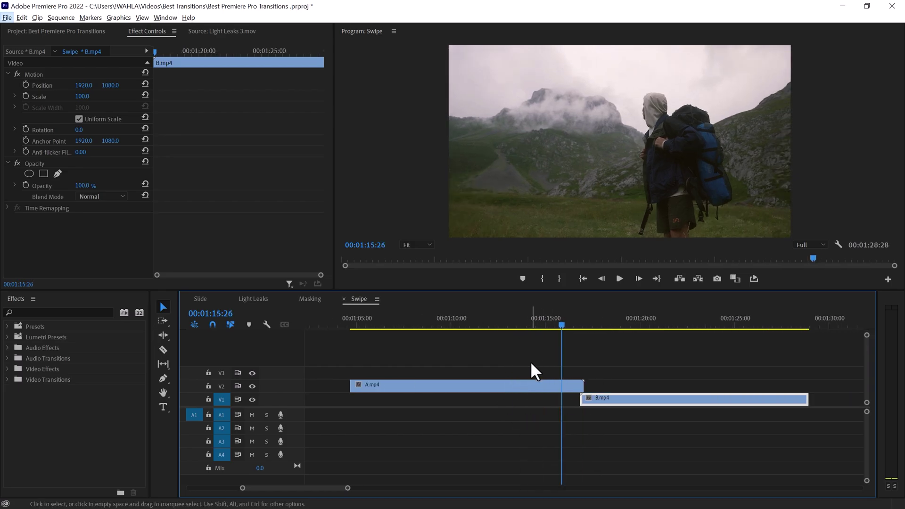
{"action": "scroll", "coordinate": [532, 361], "scroll_direction": "up", "scroll_amount": 1}
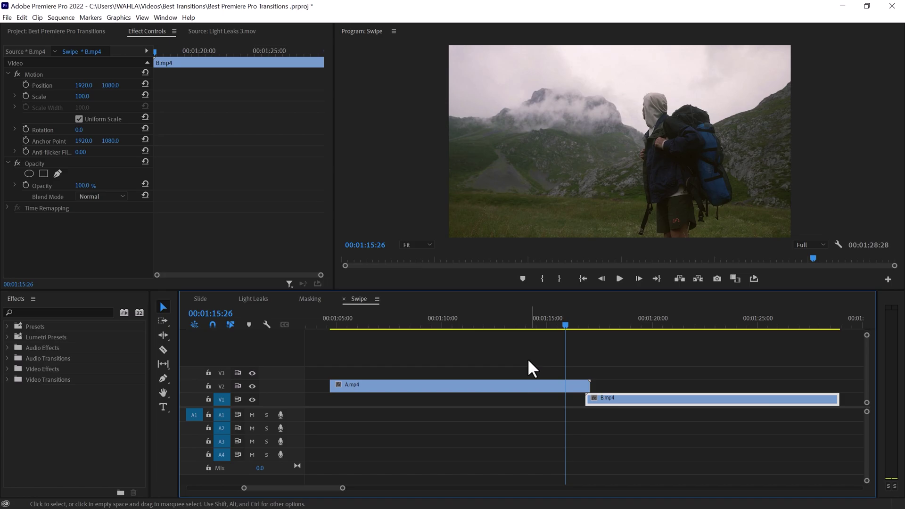
{"action": "scroll", "coordinate": [528, 358], "scroll_direction": "up", "scroll_amount": 3}
{"action": "scroll", "coordinate": [570, 351], "scroll_direction": "up", "scroll_amount": 3}
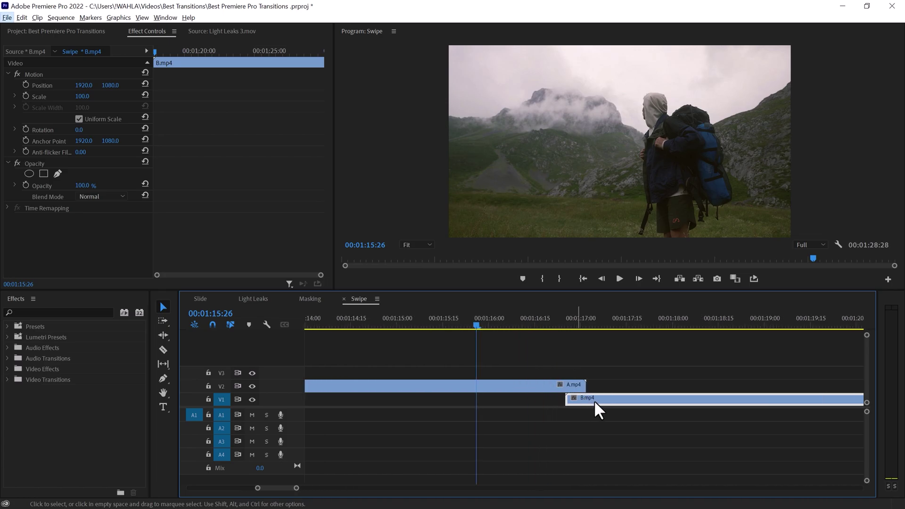
{"action": "left_click_drag", "start_coordinate": [594, 400], "coordinate": [584, 402]}
{"action": "left_click", "coordinate": [553, 325]}
{"action": "left_click_drag", "start_coordinate": [553, 326], "coordinate": [541, 330]}
{"action": "left_click_drag", "start_coordinate": [595, 396], "coordinate": [580, 397]}
Move A.mp4's first part down to V1 up to the playhead, leaving its short tail on V2.
{"action": "left_click", "coordinate": [521, 386]}
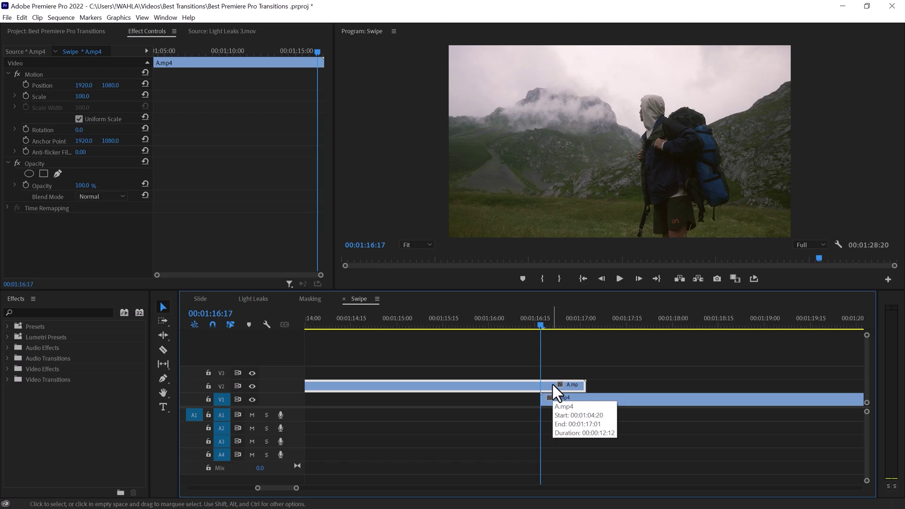
{"action": "left_click_drag", "start_coordinate": [508, 385], "coordinate": [489, 395]}
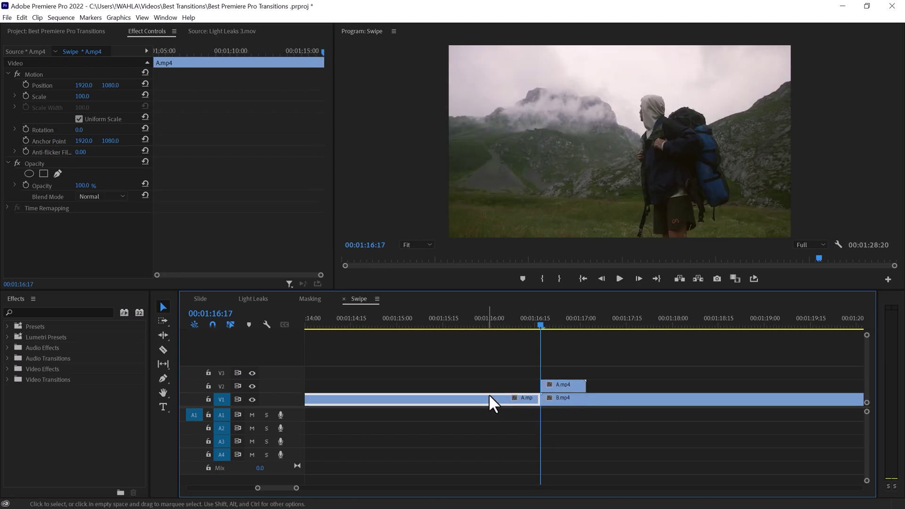
{"action": "left_click", "coordinate": [567, 387]}
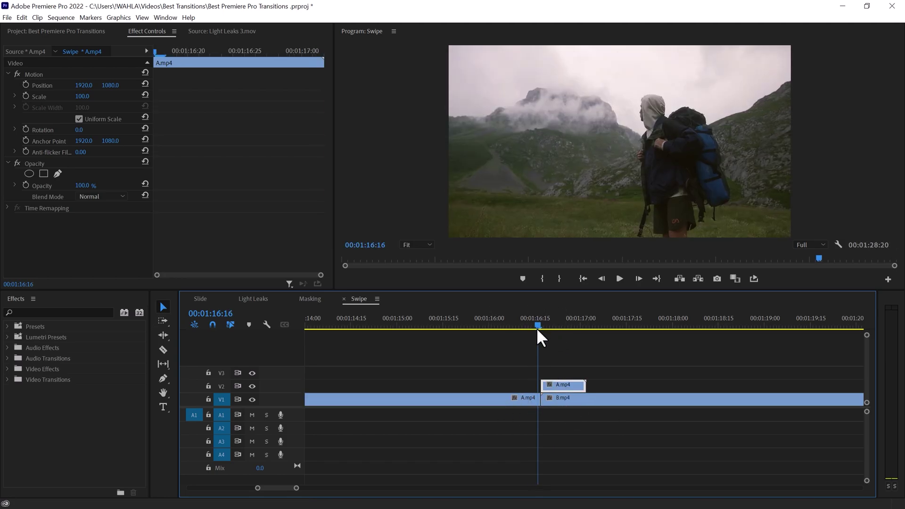
{"action": "left_click_drag", "start_coordinate": [564, 328], "coordinate": [544, 329]}
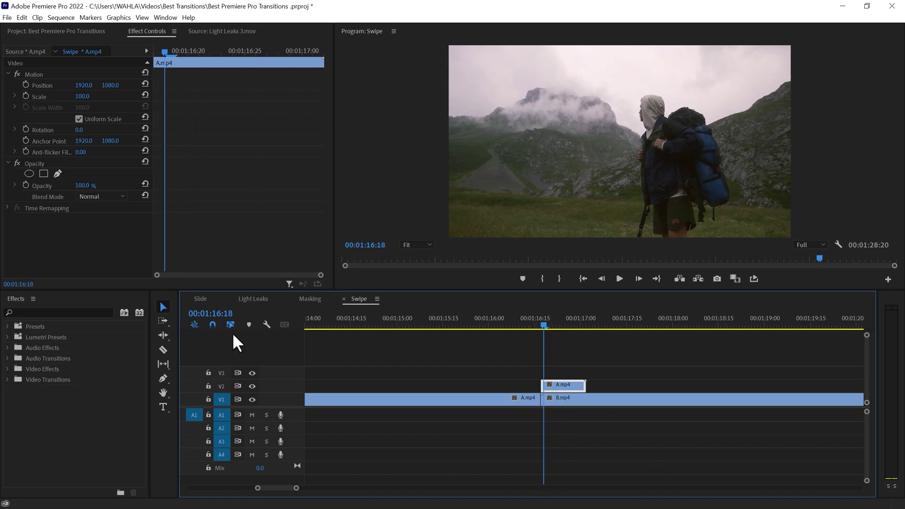
Apply the Transform effect to the short A.mp4 piece on V2 with Uniform Scale checked.
{"action": "left_click", "coordinate": [55, 312]}
{"action": "type", "text": "transform"}
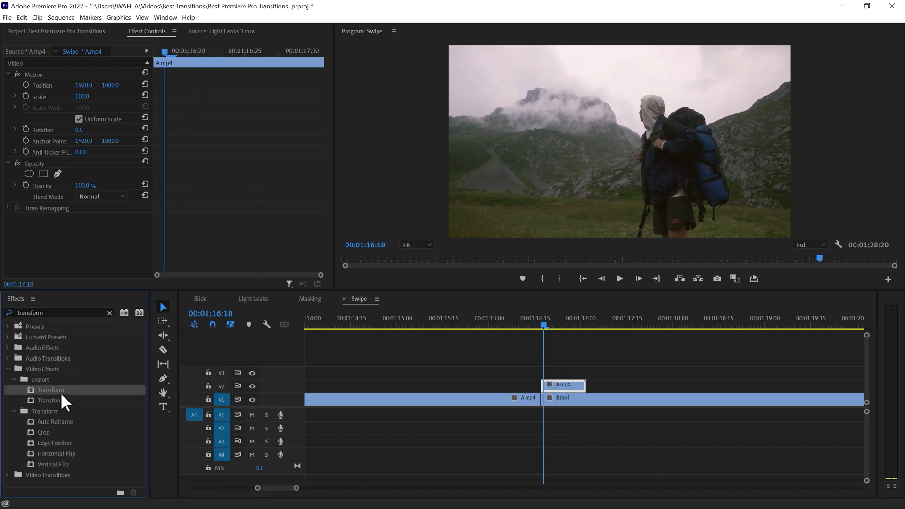
{"action": "left_click_drag", "start_coordinate": [63, 402], "coordinate": [564, 385]}
{"action": "left_click", "coordinate": [542, 322]}
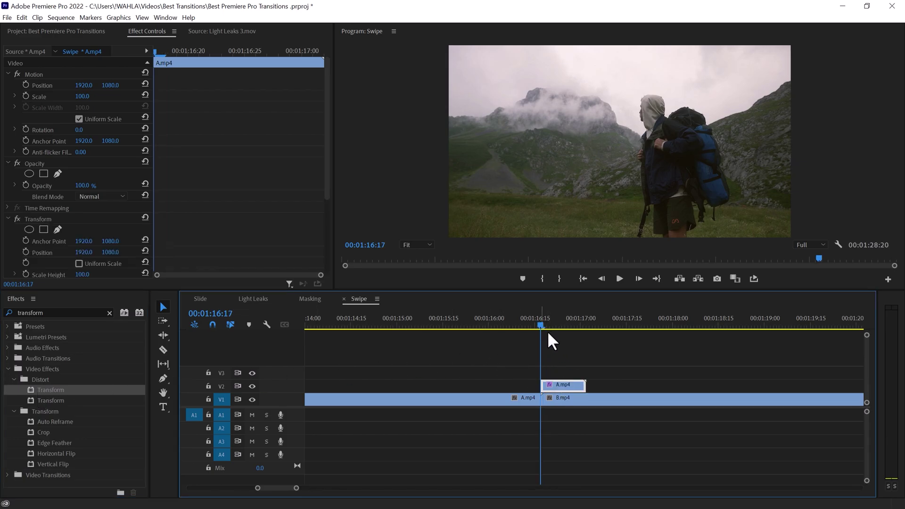
{"action": "scroll", "coordinate": [191, 211], "scroll_direction": "down", "scroll_amount": 3}
{"action": "scroll", "coordinate": [74, 186], "scroll_direction": "down", "scroll_amount": 2}
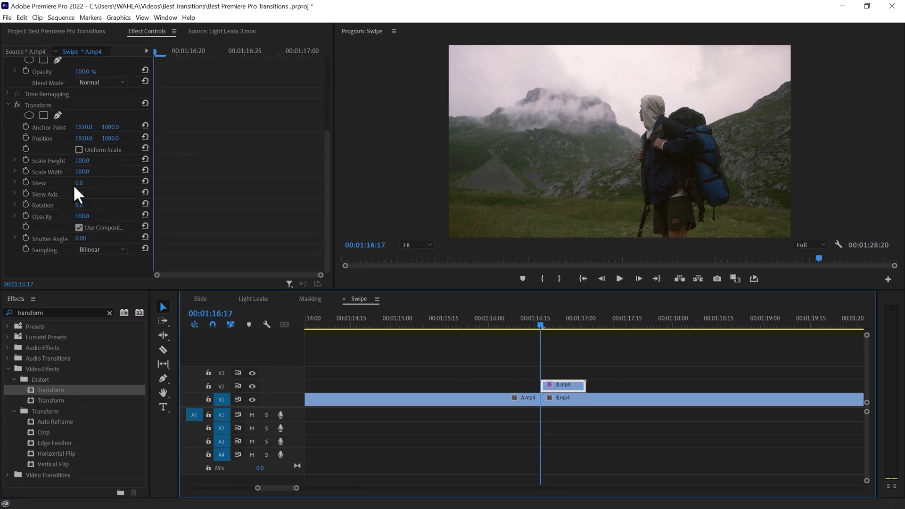
{"action": "left_click", "coordinate": [79, 150]}
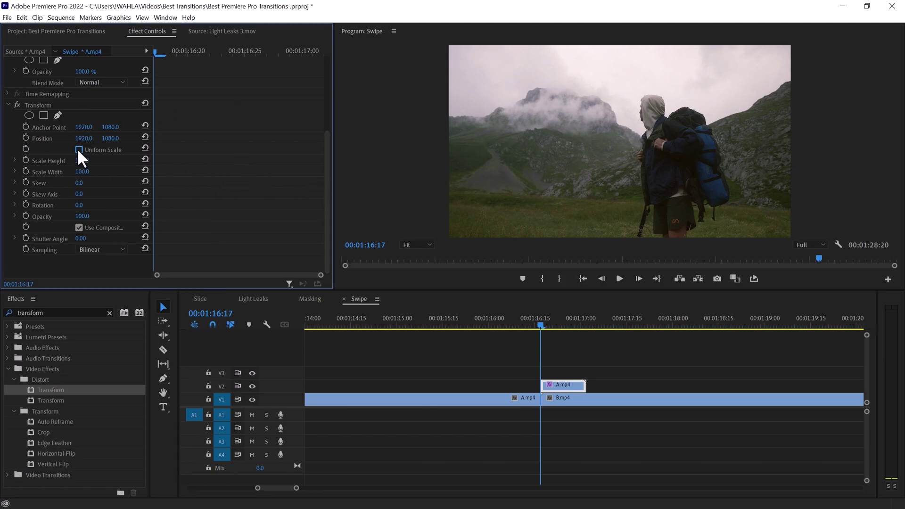
Keyframe Transform Position Y from 1080 to about 3247 at 00:01:16:26, then preview the swipe.
{"action": "left_click", "coordinate": [25, 137]}
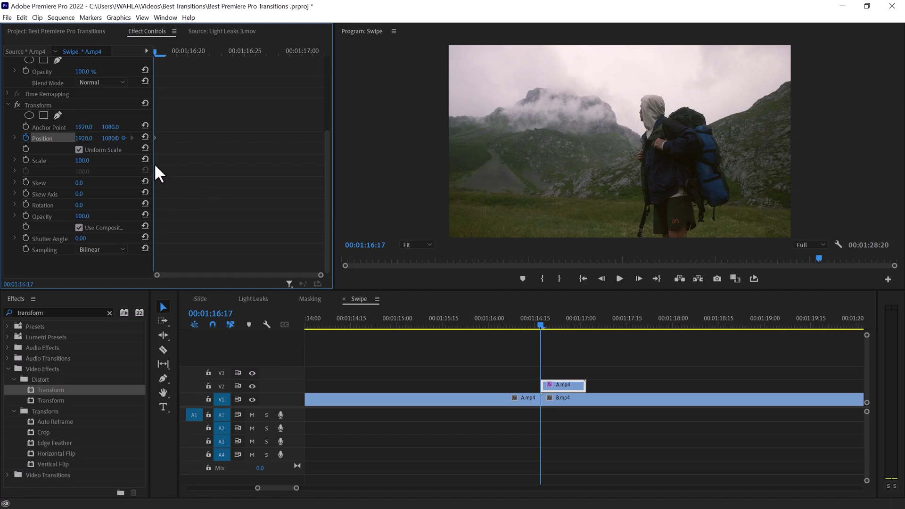
{"action": "left_click_drag", "start_coordinate": [155, 164], "coordinate": [290, 84]}
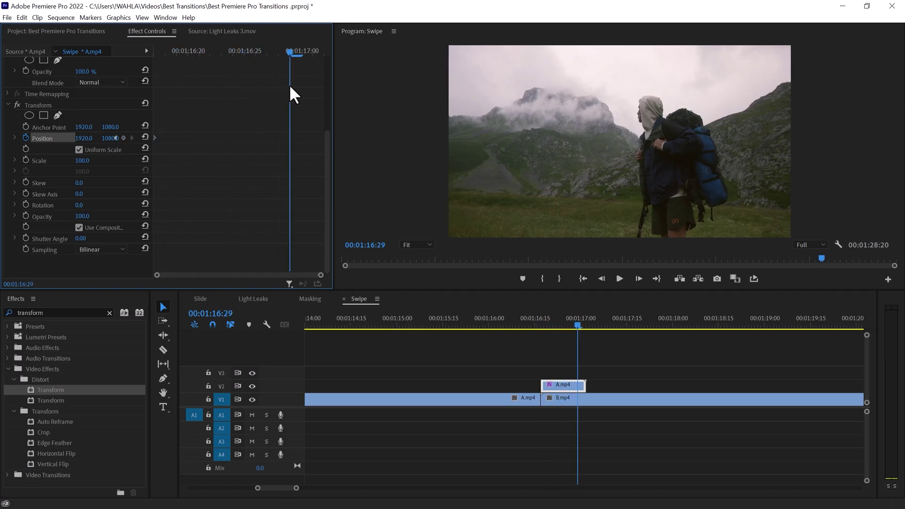
{"action": "left_click_drag", "start_coordinate": [109, 138], "coordinate": [292, 138]}
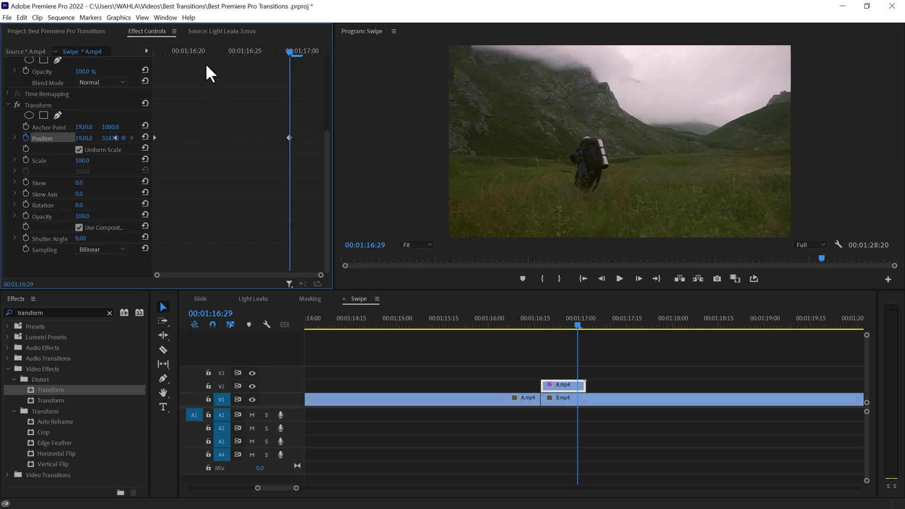
{"action": "left_click", "coordinate": [154, 51]}
{"action": "key", "text": "space"}
Shorten the swipe by moving the end Position keyframe earlier.
{"action": "left_click", "coordinate": [155, 53]}
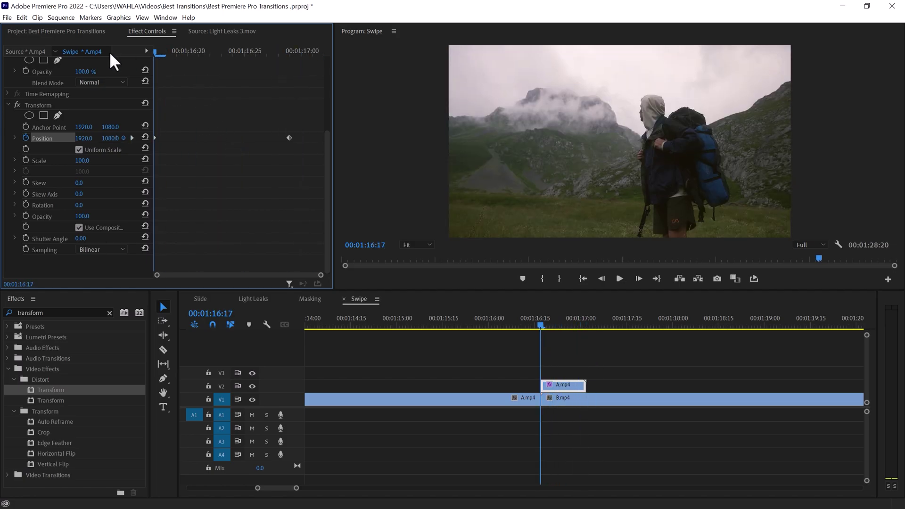
{"action": "key", "text": "space"}
{"action": "left_click", "coordinate": [529, 322]}
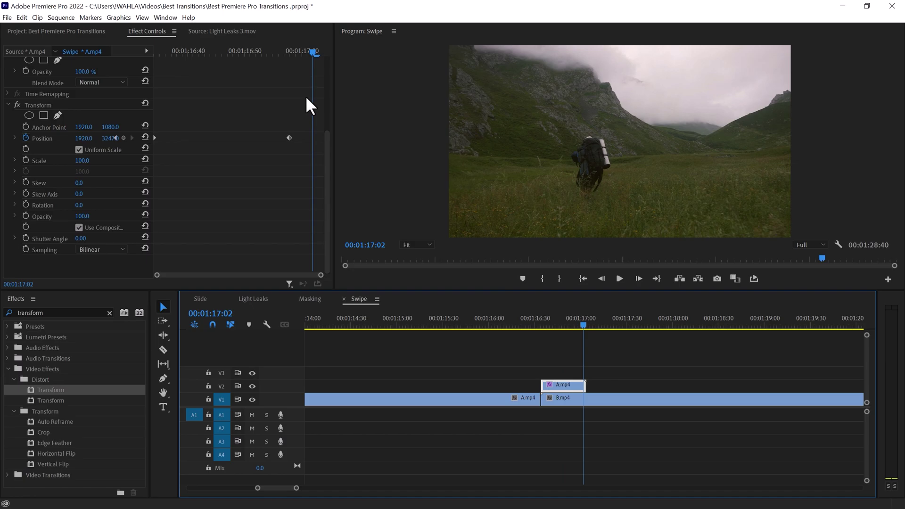
{"action": "left_click_drag", "start_coordinate": [307, 55], "coordinate": [182, 53]}
{"action": "key", "text": "shift+Right"}
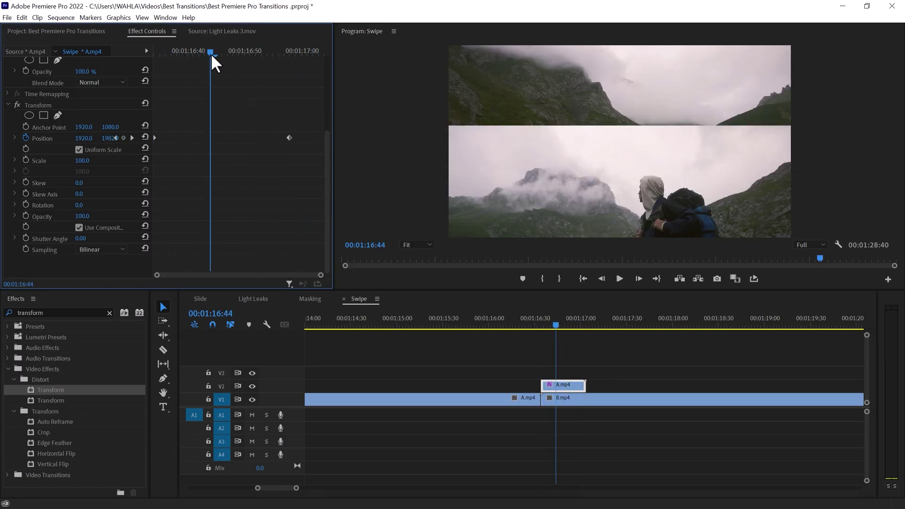
{"action": "left_click_drag", "start_coordinate": [154, 138], "coordinate": [180, 139]}
{"action": "left_click_drag", "start_coordinate": [211, 56], "coordinate": [198, 53]}
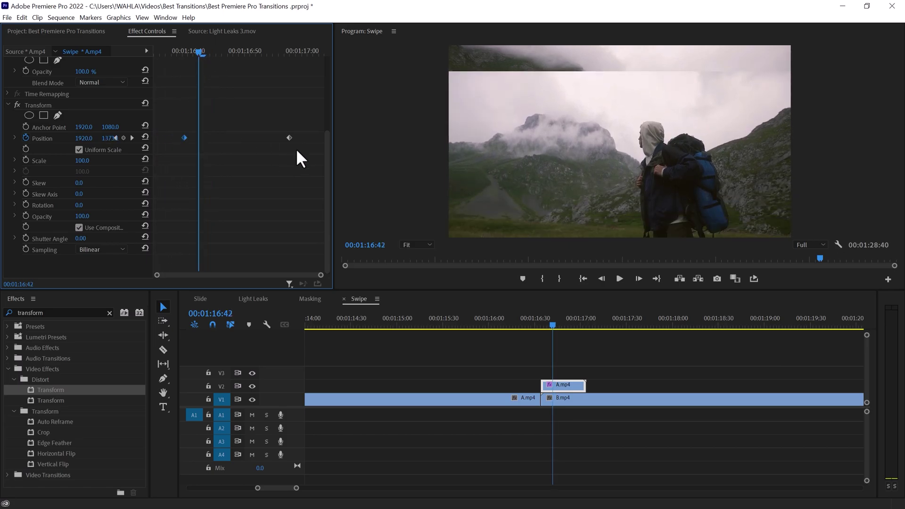
{"action": "left_click_drag", "start_coordinate": [290, 138], "coordinate": [267, 137]}
Pull both Position velocity handles into a bell-shaped ease curve and preview the result.
{"action": "left_click", "coordinate": [13, 138]}
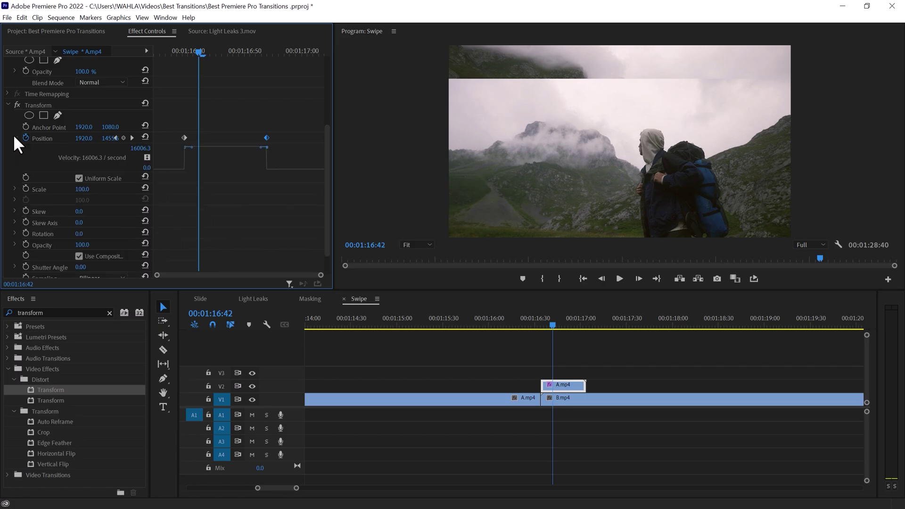
{"action": "left_click_drag", "start_coordinate": [192, 146], "coordinate": [244, 174]}
{"action": "left_click", "coordinate": [266, 159]}
{"action": "left_click_drag", "start_coordinate": [200, 52], "coordinate": [176, 51]}
{"action": "key", "text": "space"}
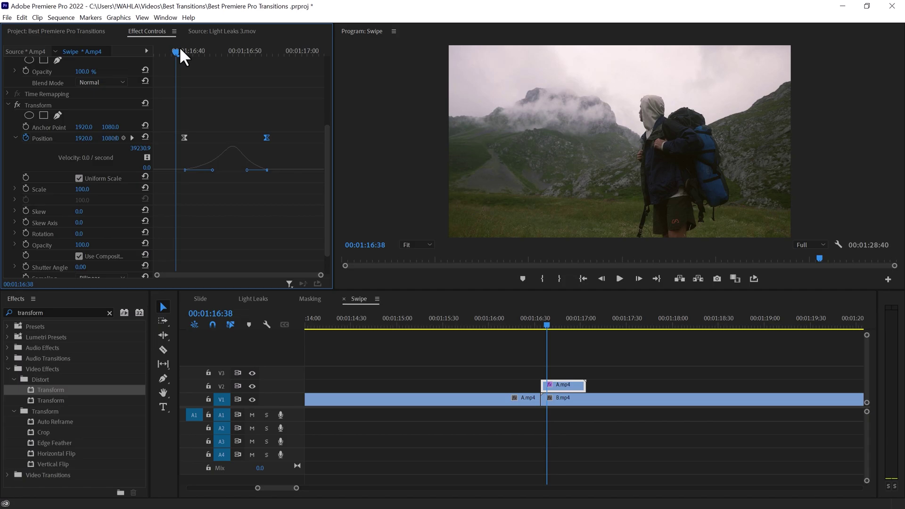
{"action": "left_click_drag", "start_coordinate": [180, 48], "coordinate": [216, 54]}
{"action": "scroll", "coordinate": [211, 242], "scroll_direction": "down", "scroll_amount": 2}
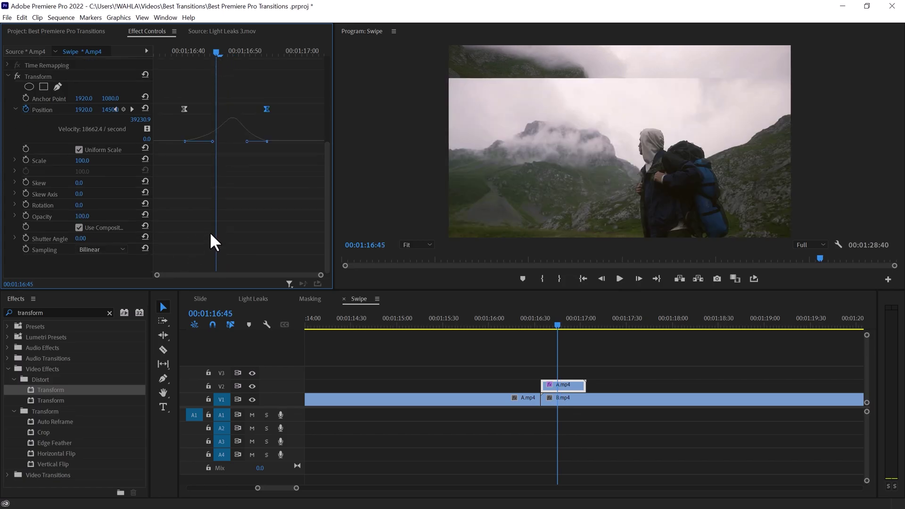
Turn off Use Composition's Shutter Angle and set Transform Shutter Angle to 360.
{"action": "left_click", "coordinate": [79, 226]}
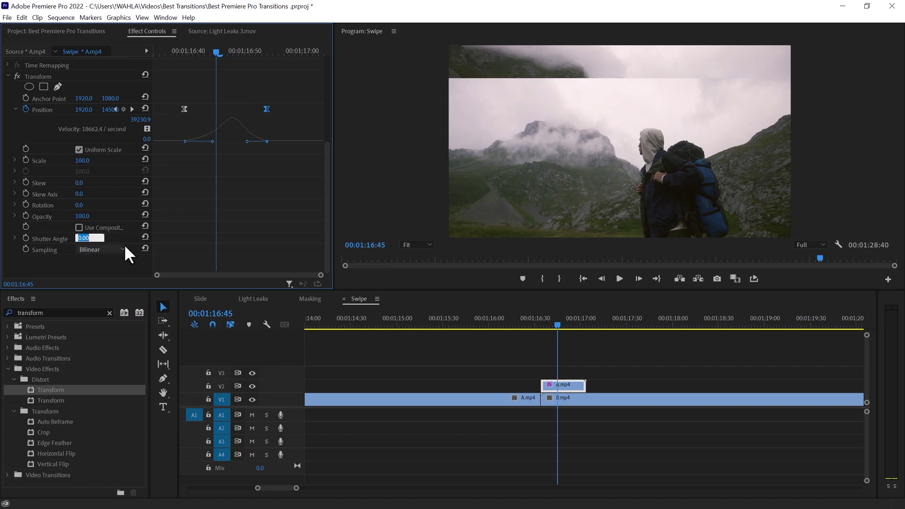
{"action": "type", "text": "360"}
{"action": "key", "text": "Return"}
Play back the motion-blurred swipe from just before its start.
{"action": "left_click", "coordinate": [160, 51]}
{"action": "key", "text": "space"}
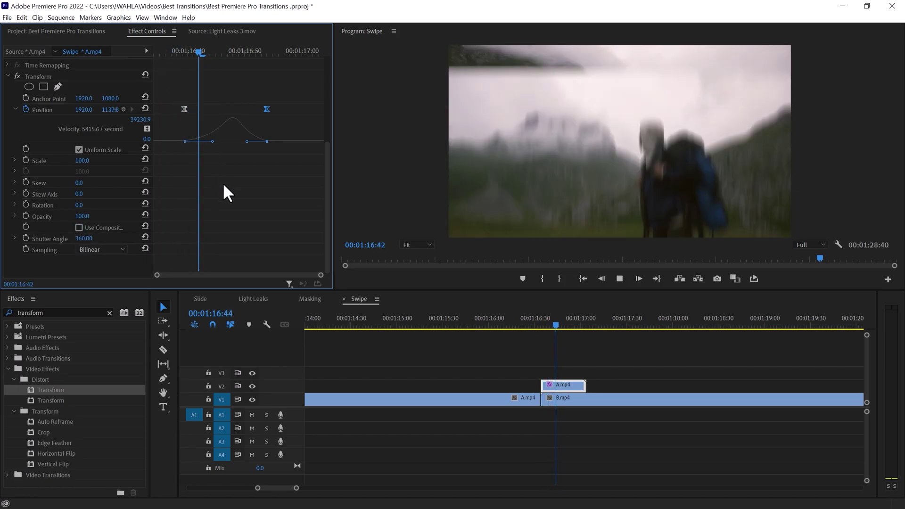
{"action": "left_click_drag", "start_coordinate": [170, 52], "coordinate": [166, 53]}
{"action": "key", "text": "space"}
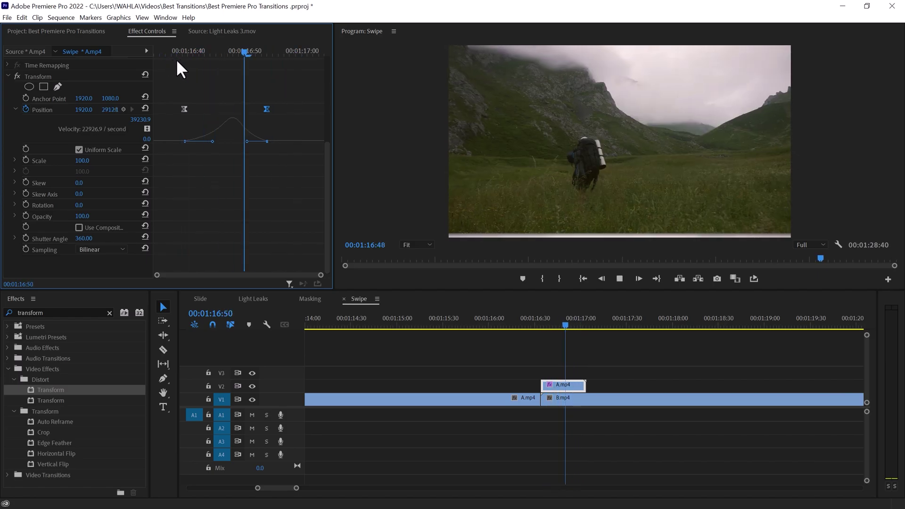
{"action": "left_click", "coordinate": [168, 49]}
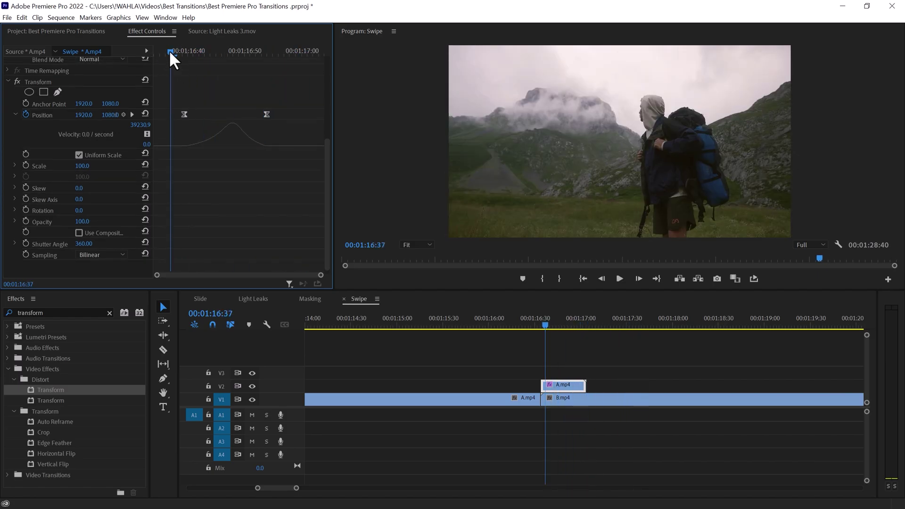